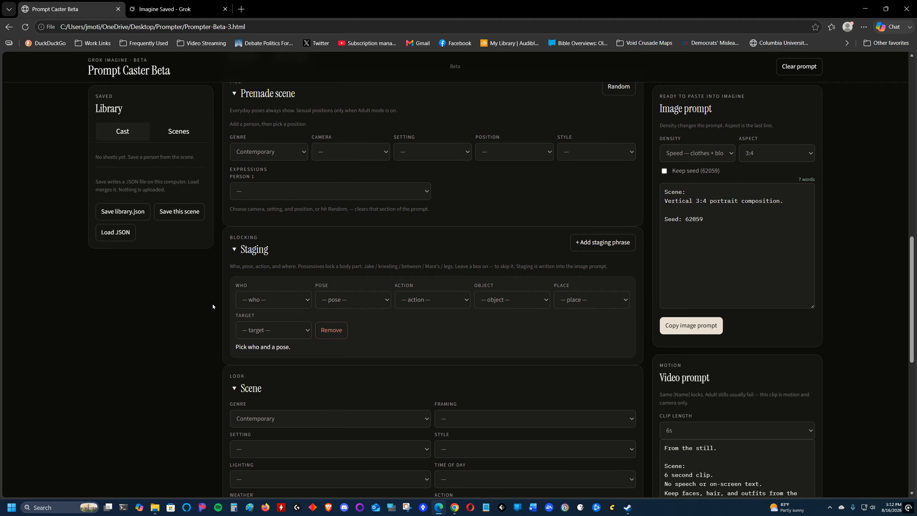
Fill in all of Person 1's attributes and clothing with randomly generated values
left_click(174, 12)
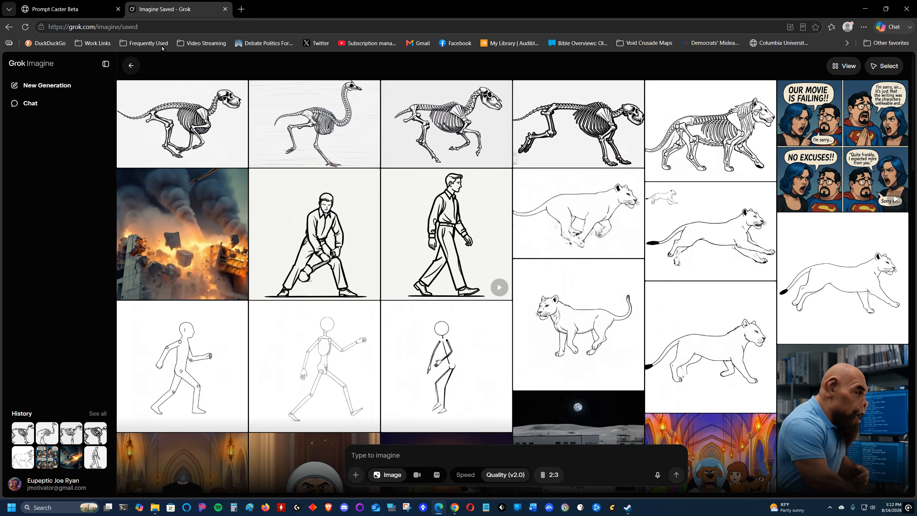
left_click(78, 11)
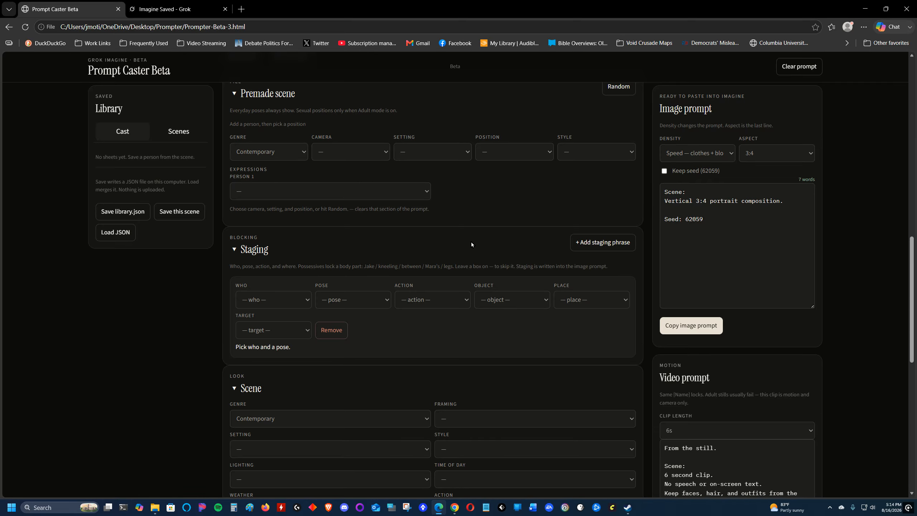
scroll(363, 211, "up", 5)
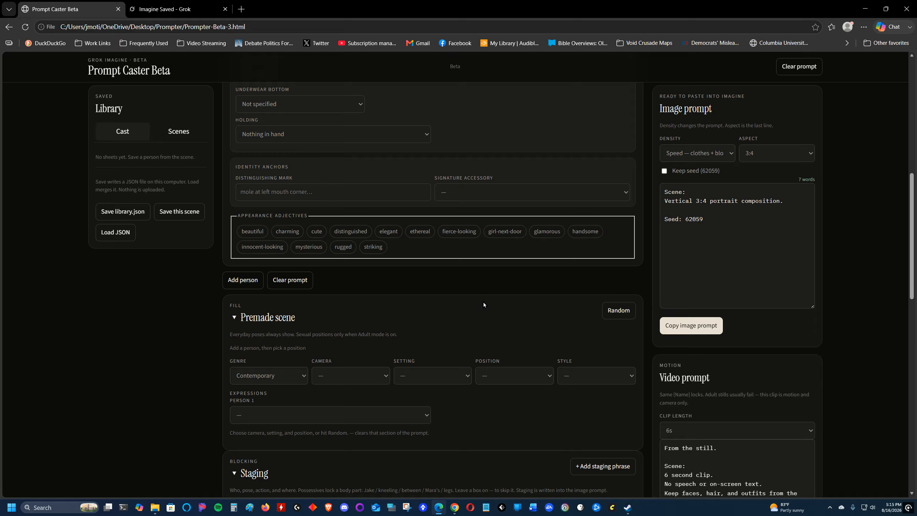
scroll(535, 327, "up", 10)
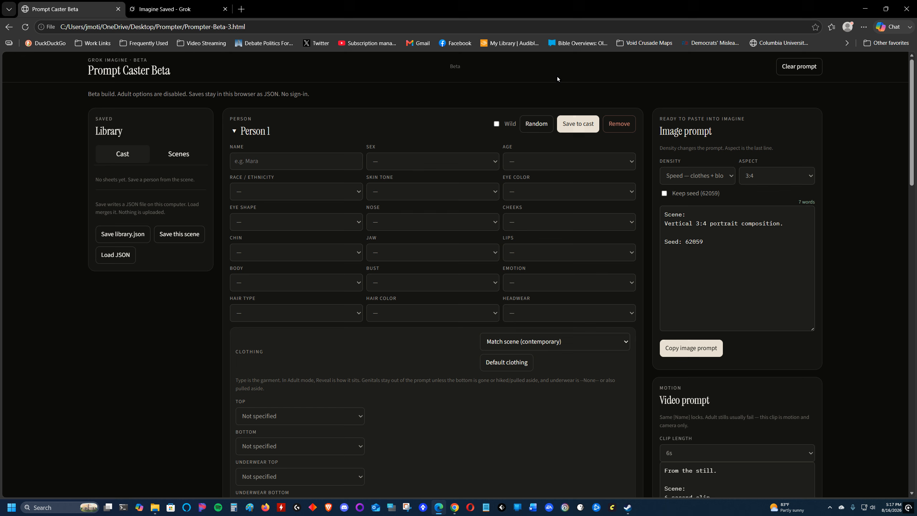
left_click(534, 123)
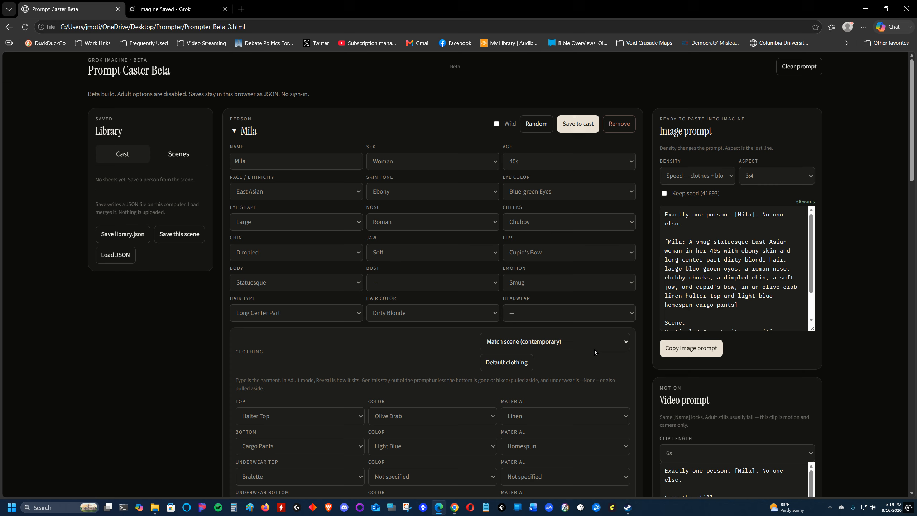
Set the item the person is holding to Service Pistol
scroll(668, 343, "down", 5)
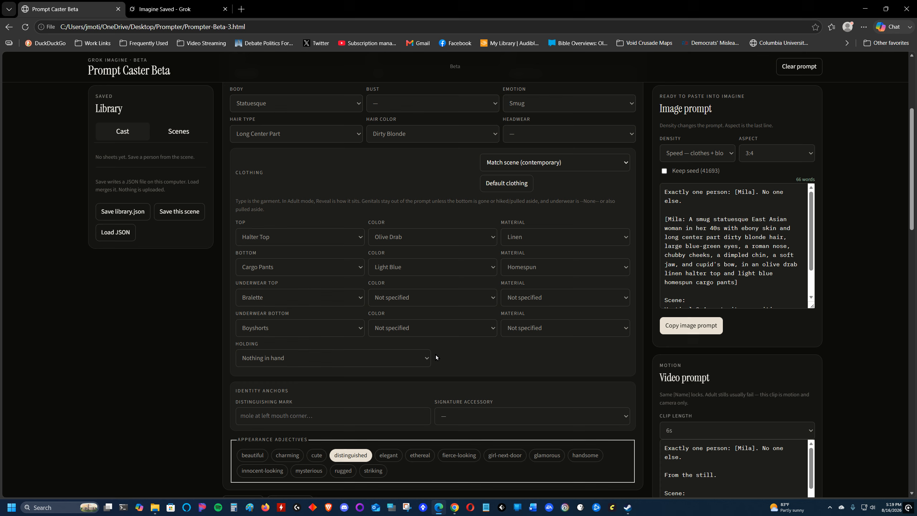
left_click(427, 358)
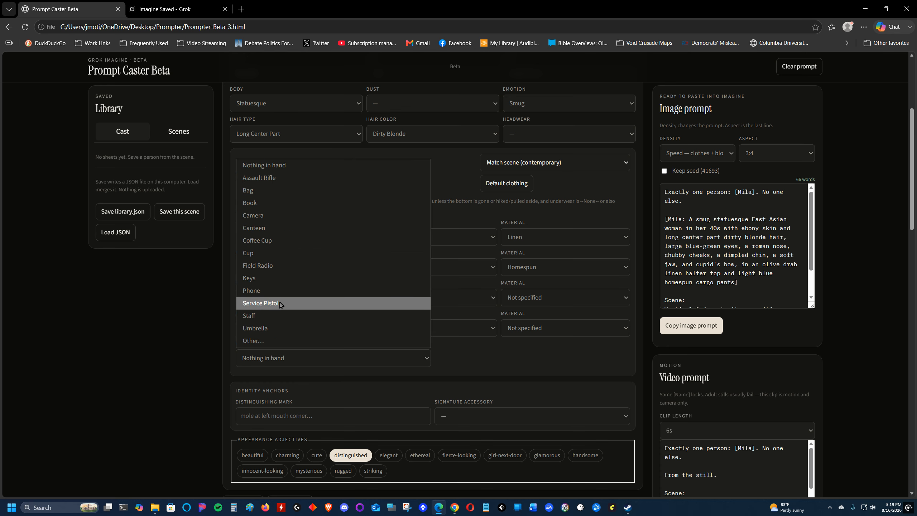
left_click(415, 304)
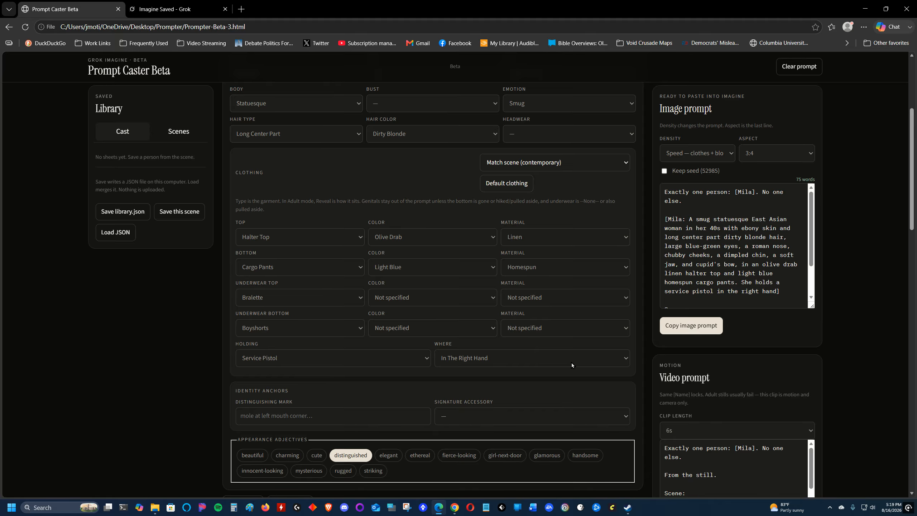
Review the generated person's attributes and save the person to the cast library
scroll(572, 362, "up", 1)
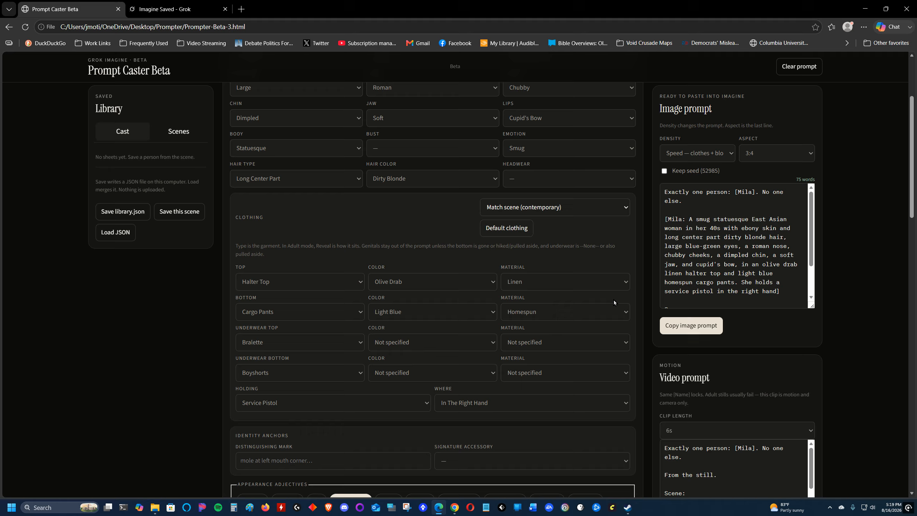
scroll(615, 298, "down", 3)
scroll(612, 303, "up", 5)
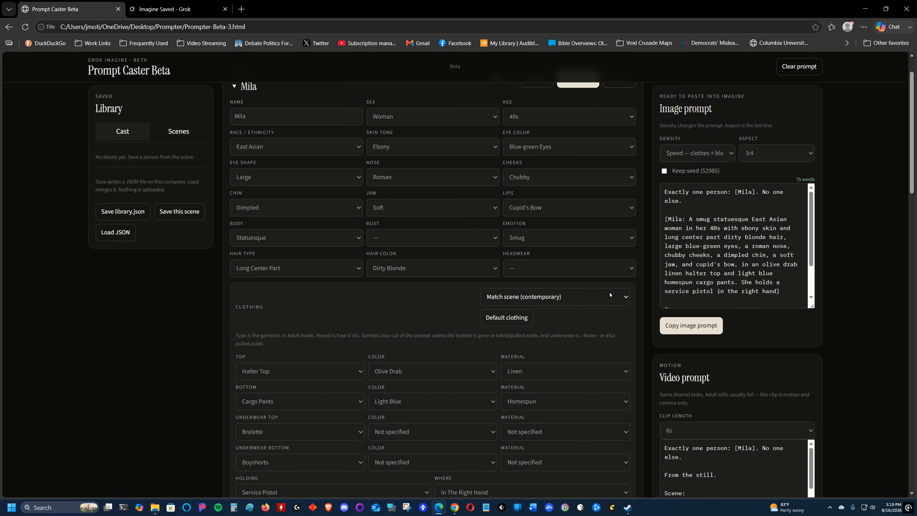
scroll(608, 291, "up", 1)
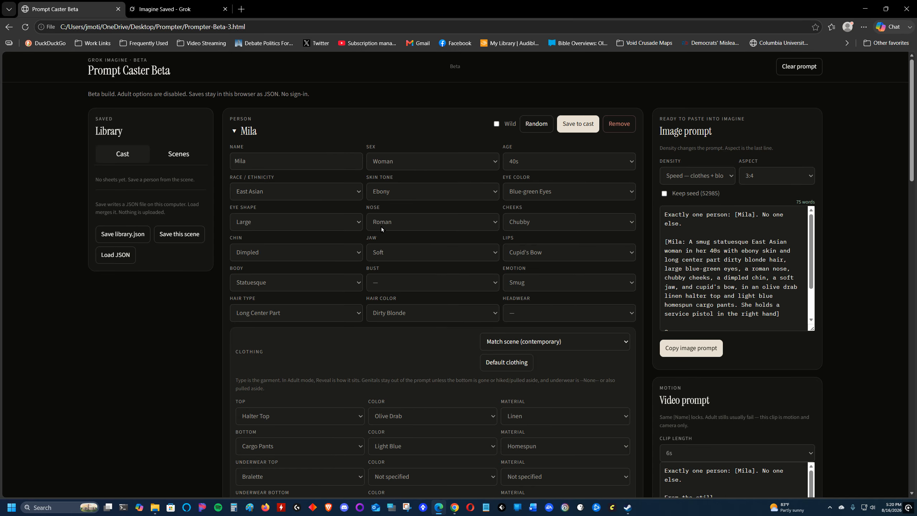
left_click(577, 124)
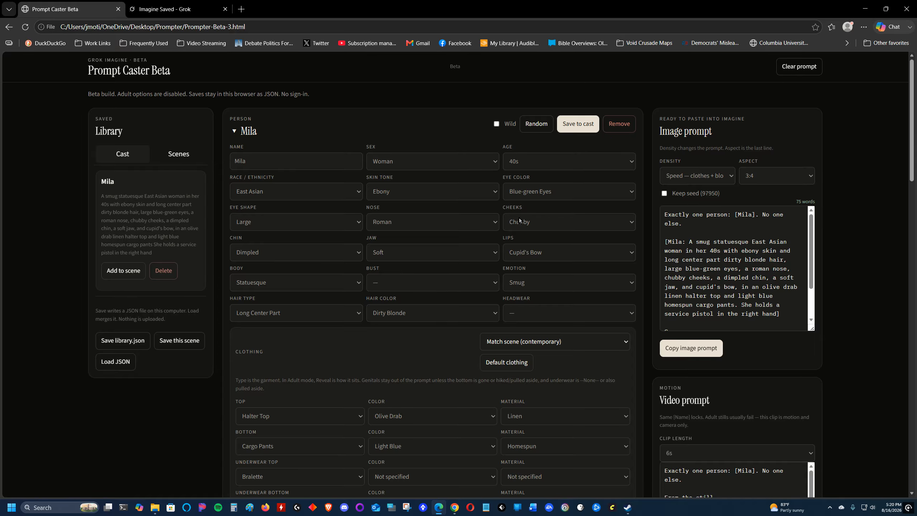
Look over the person's settings and collapse that person's section
scroll(451, 173, "down", 2)
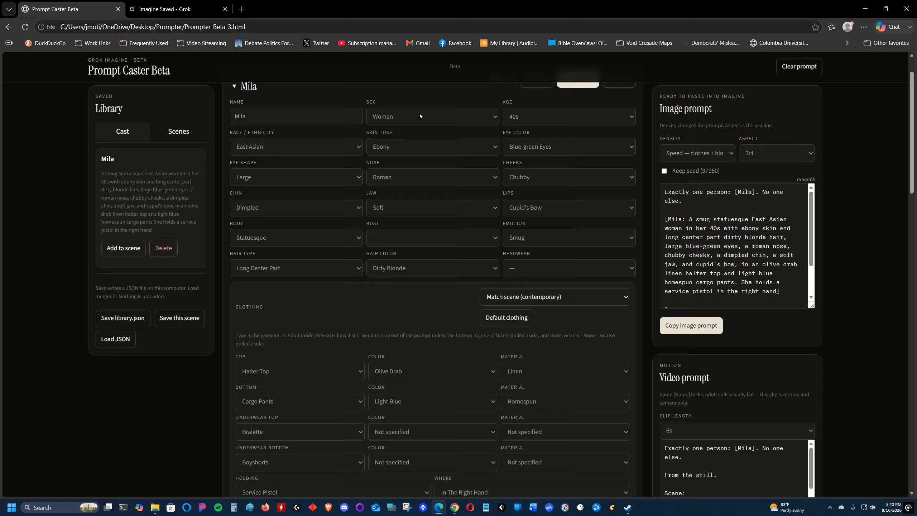
scroll(420, 114, "up", 2)
scroll(469, 152, "down", 8)
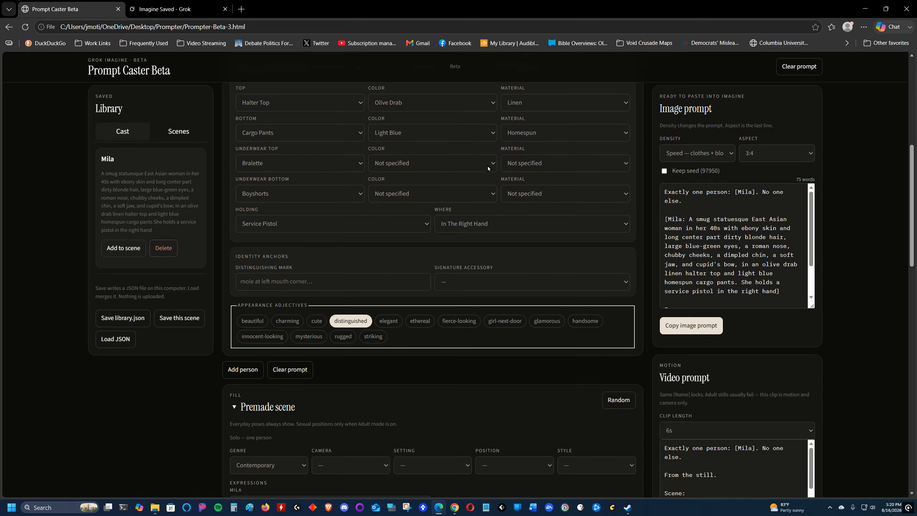
scroll(418, 172, "up", 8)
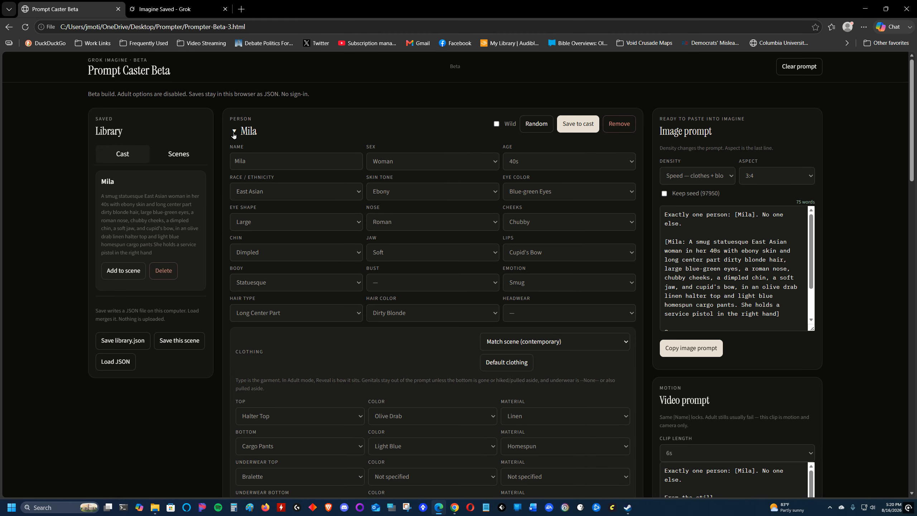
left_click(234, 132)
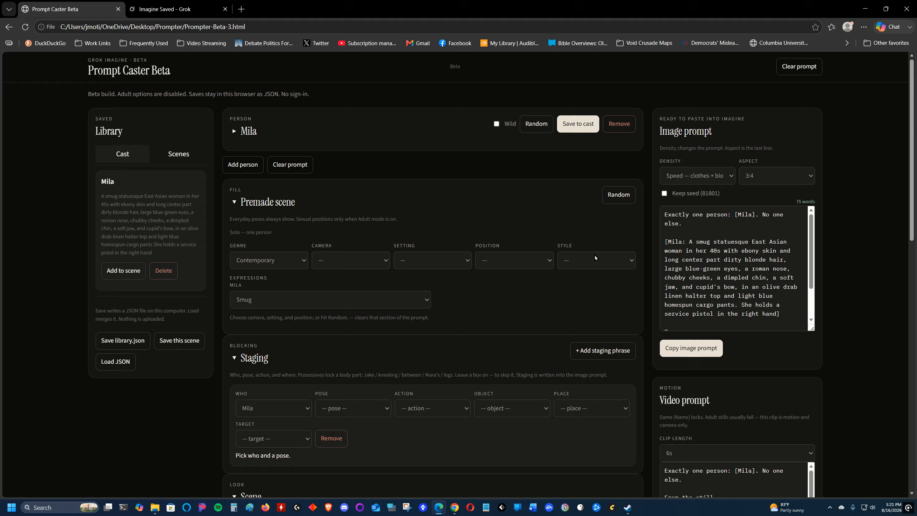
Examine the Premade scene, Staging and Scene sections, including the available props
scroll(482, 269, "down", 7)
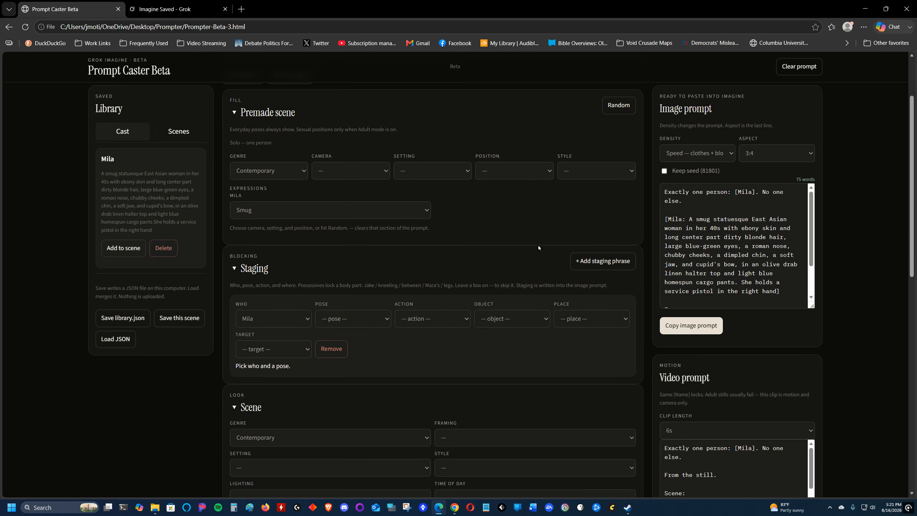
scroll(401, 225, "up", 3)
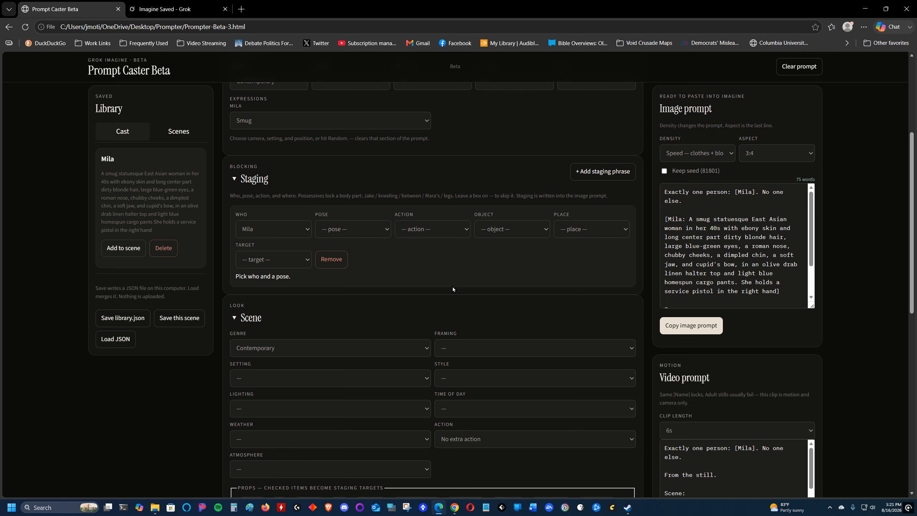
scroll(547, 296, "up", 5)
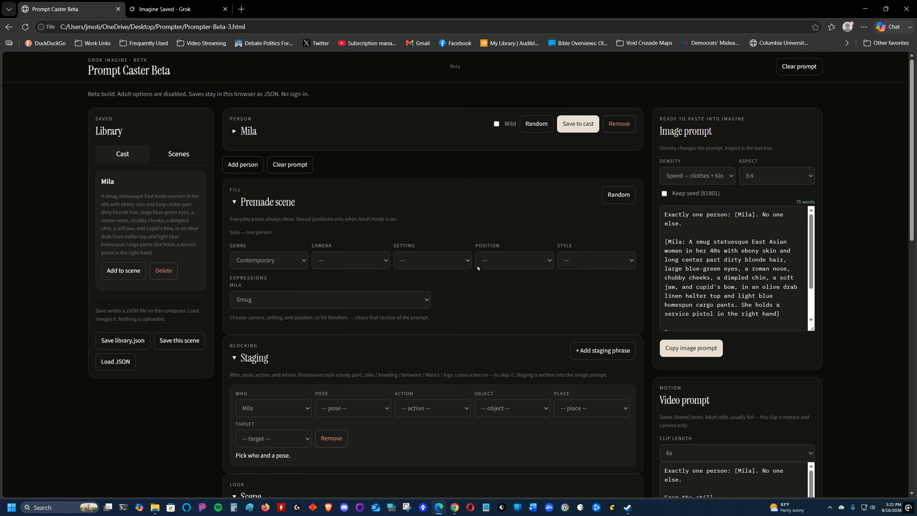
scroll(583, 248, "down", 6)
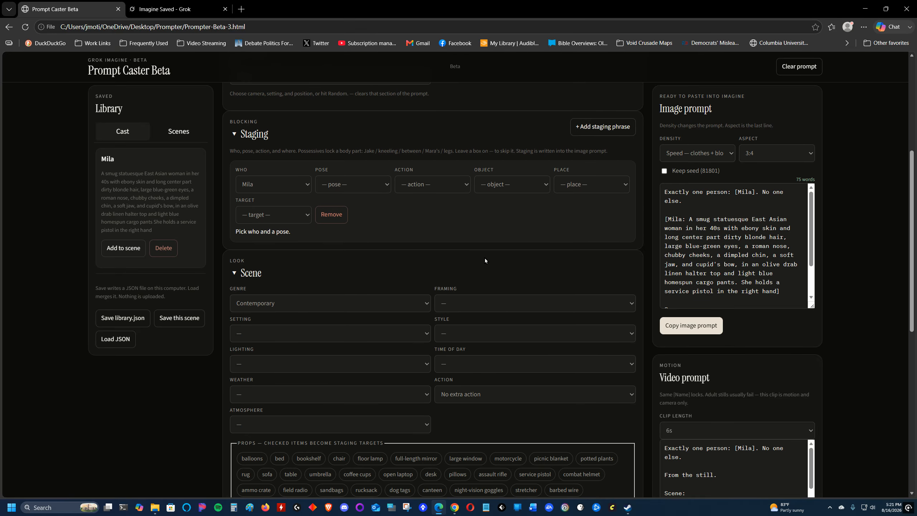
scroll(485, 259, "down", 4)
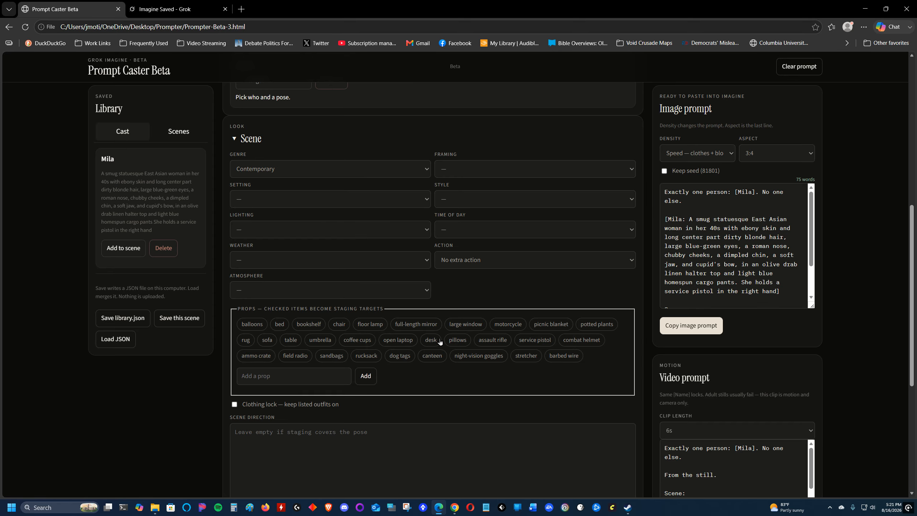
scroll(434, 296, "up", 5)
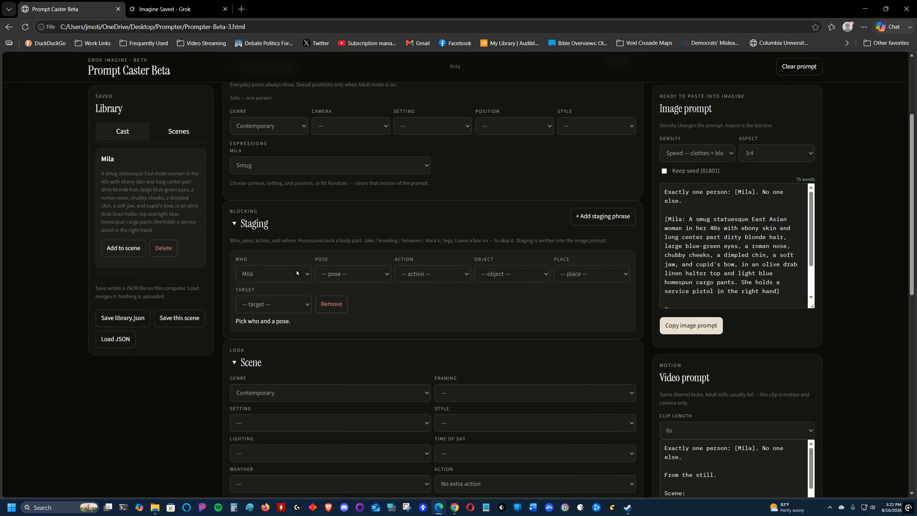
scroll(394, 410, "down", 5)
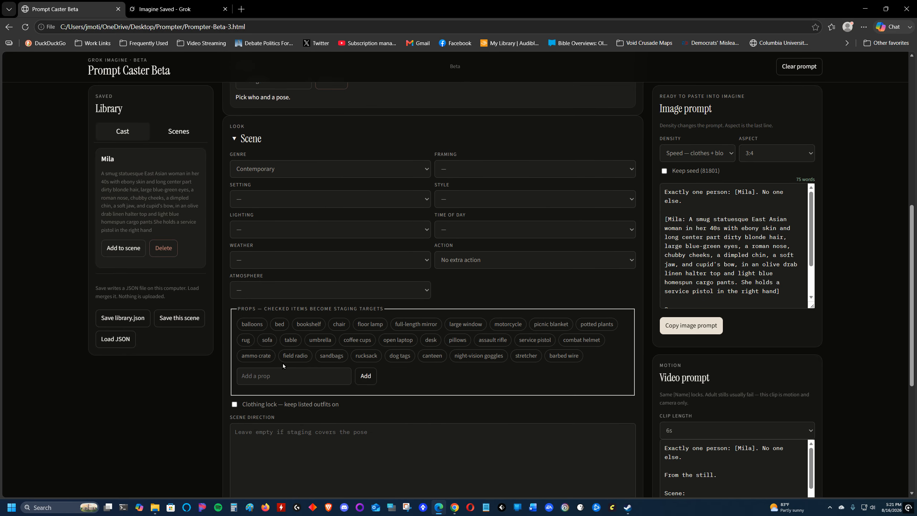
scroll(433, 313, "up", 5)
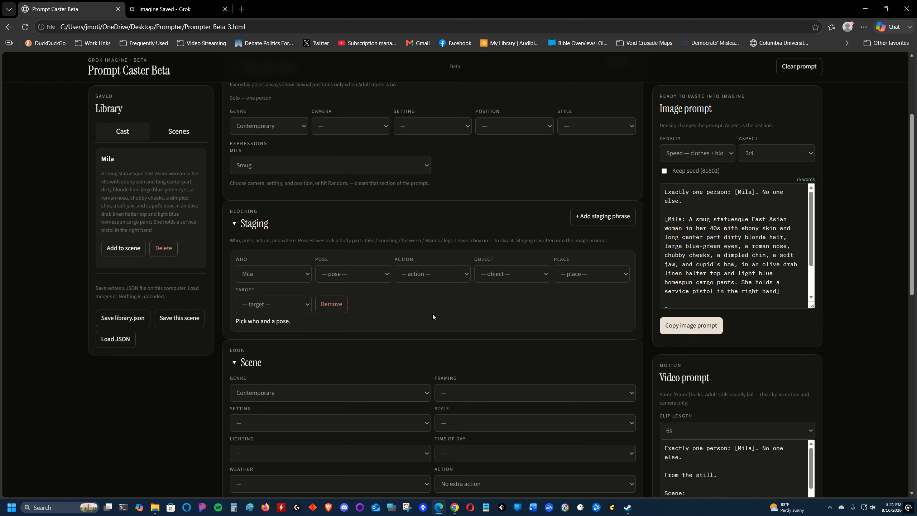
Look at the staging object choices and add coffee cups to the scene's props
left_click(510, 267)
scroll(529, 192, "down", 1)
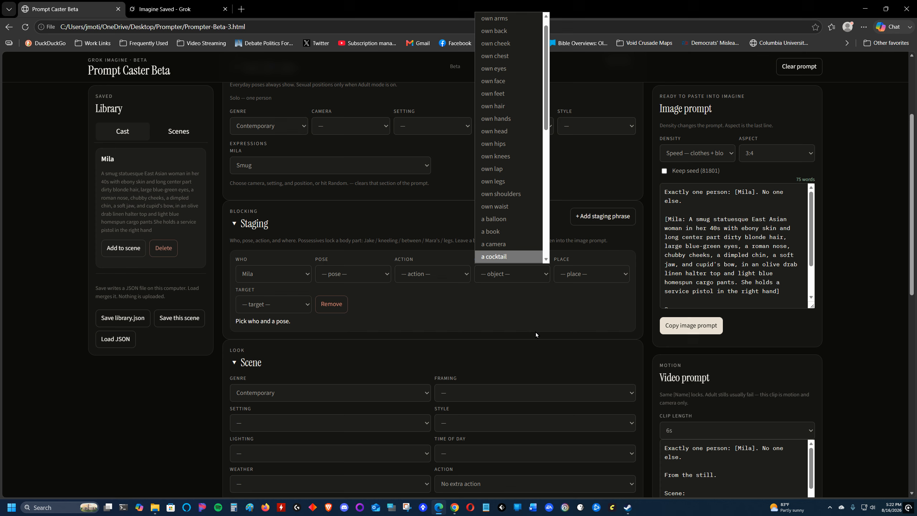
scroll(400, 458, "down", 6)
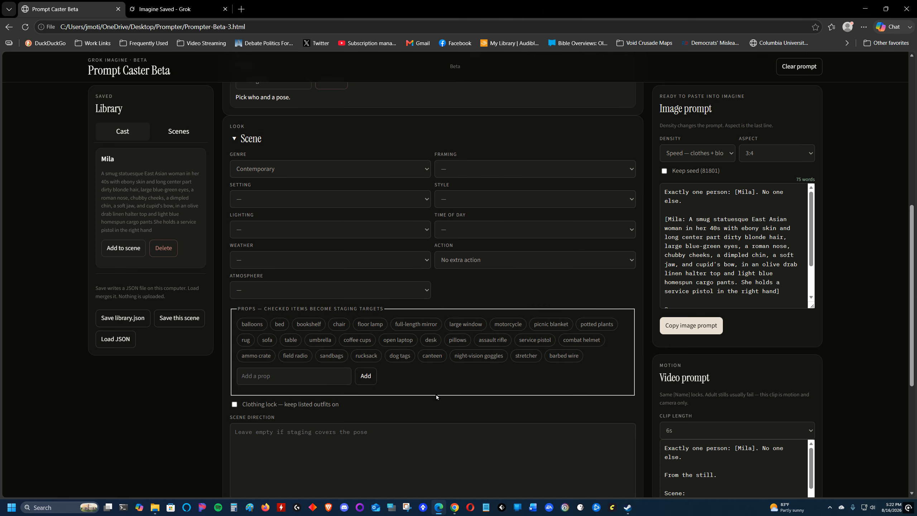
left_click(358, 340)
Look through the staging object choices for the coffee cups prop, leaving the object unset
scroll(519, 271, "up", 6)
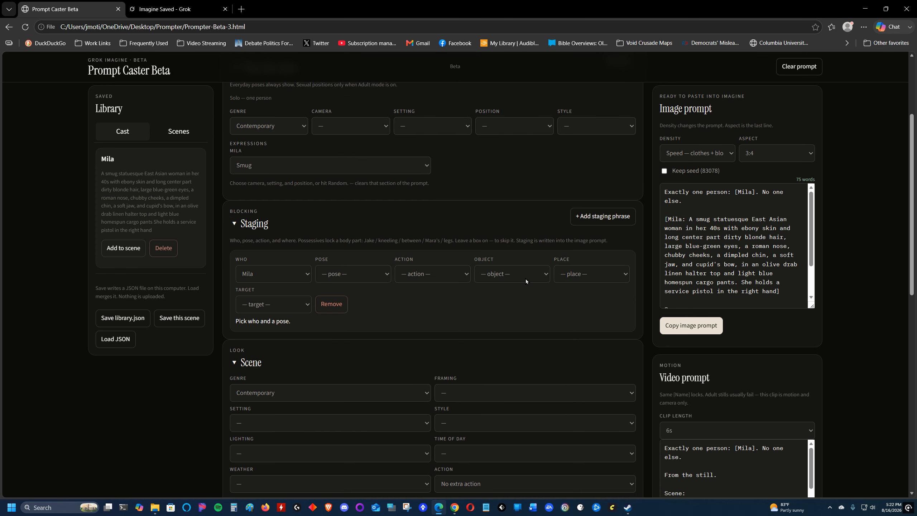
left_click(526, 279)
scroll(519, 254, "down", 1)
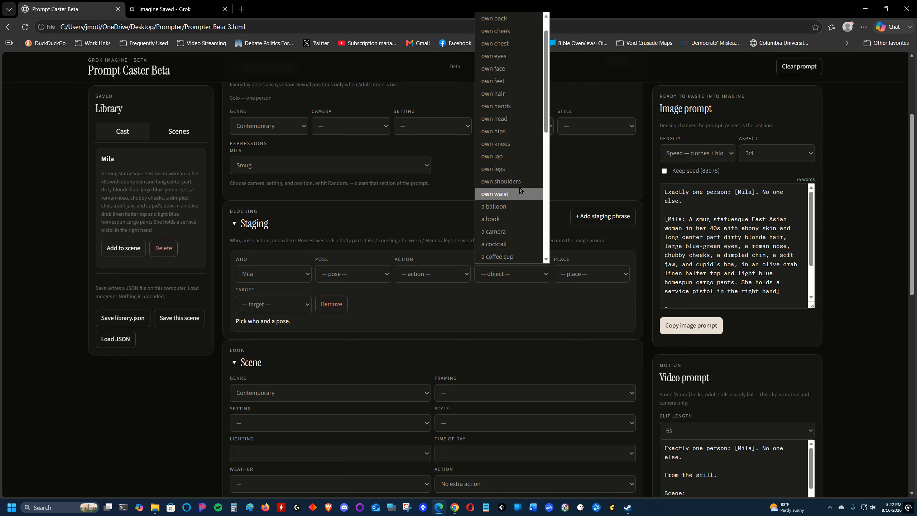
scroll(530, 204, "down", 5)
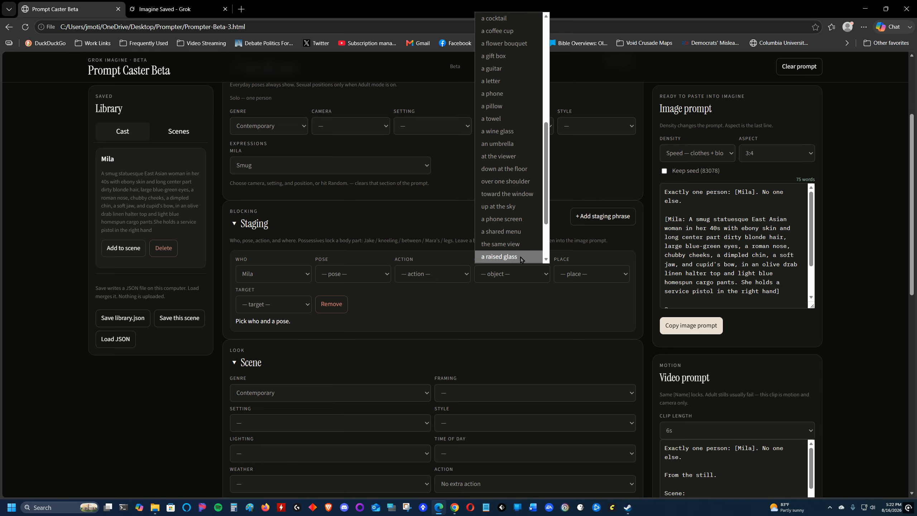
scroll(521, 217, "down", 2)
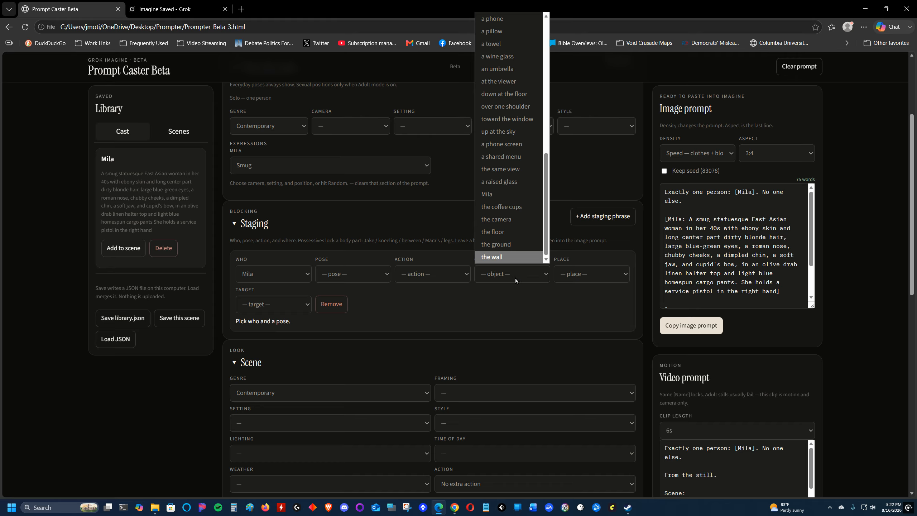
left_click(539, 276)
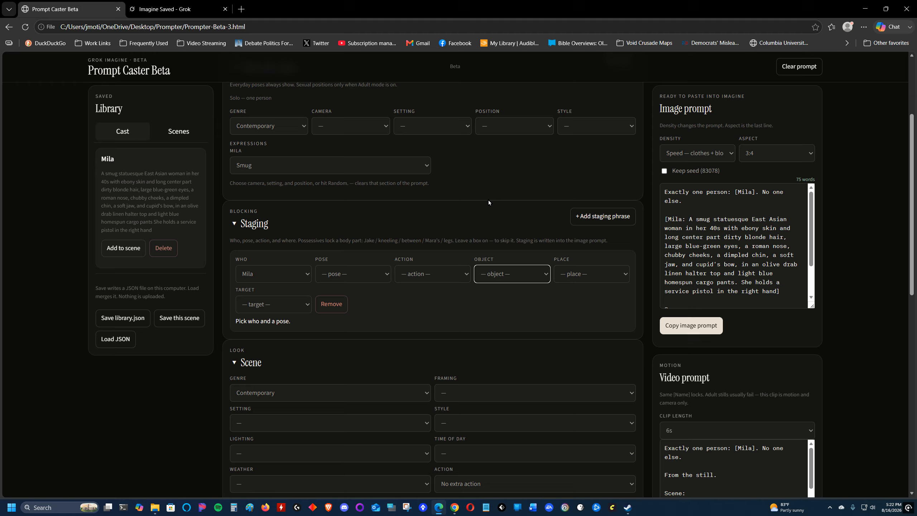
Fill the premade scene with random choices and set its style to Photorealistic
scroll(293, 229, "up", 2)
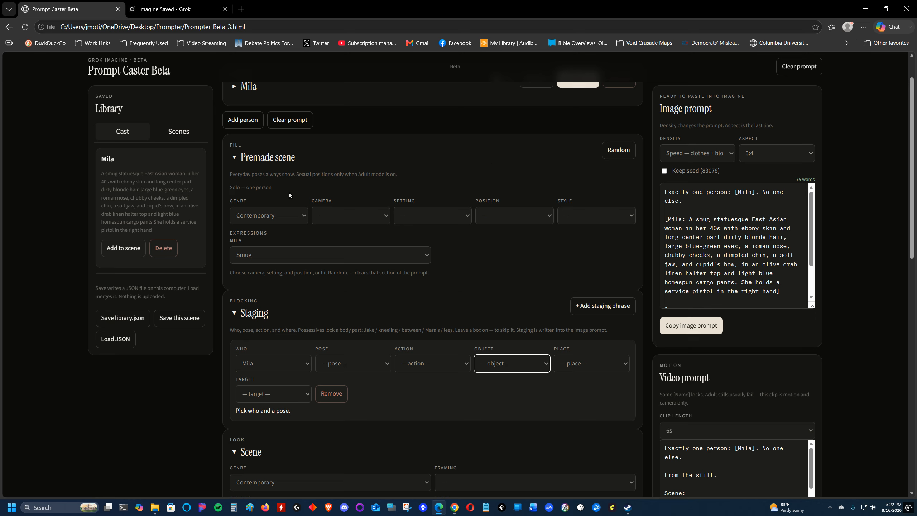
left_click(624, 149)
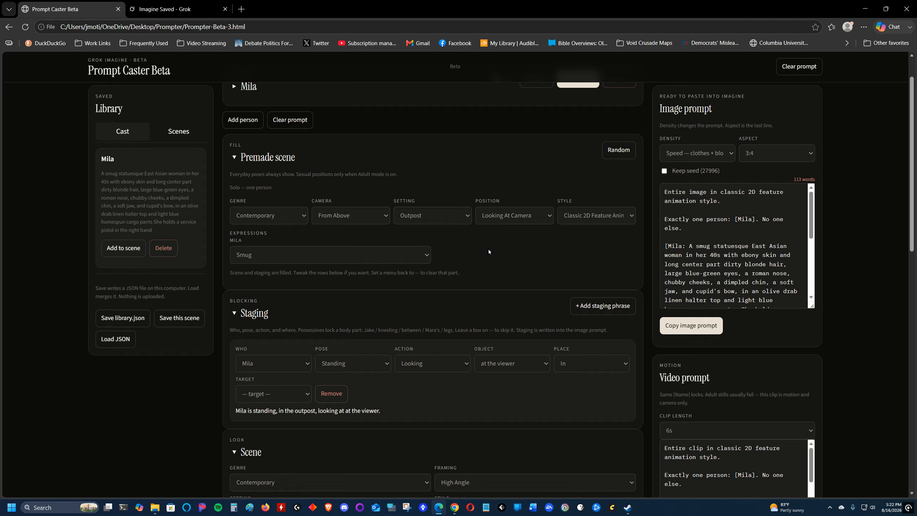
left_click(632, 216)
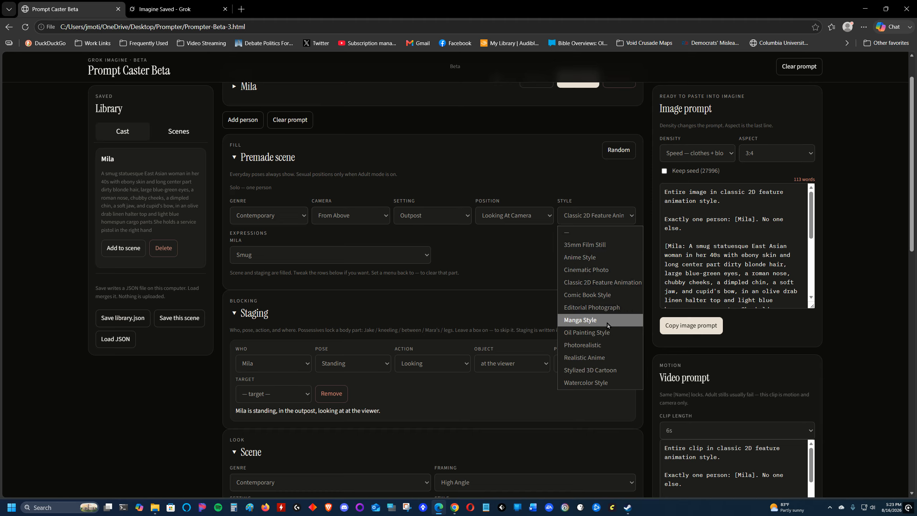
left_click(604, 346)
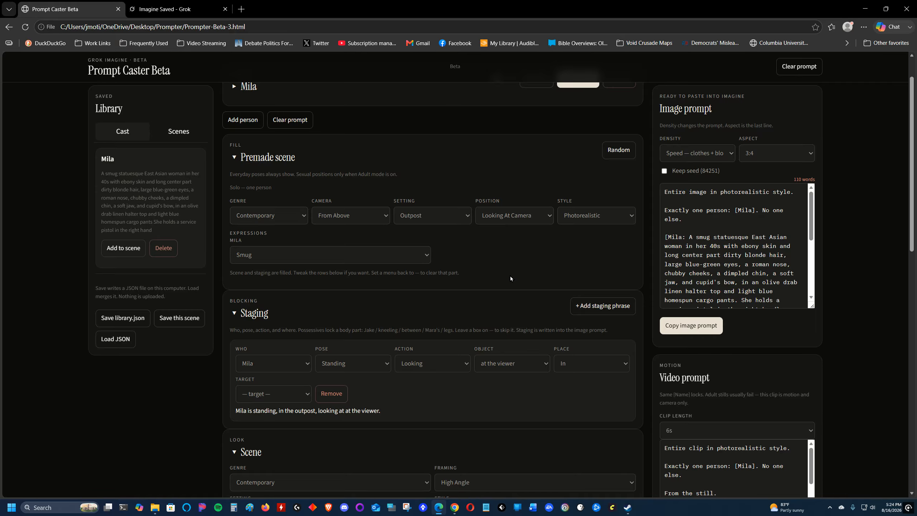
Copy the image prompt, switch to Grok Imagine and generate images from it in a new generation
left_click(702, 325)
left_click(165, 9)
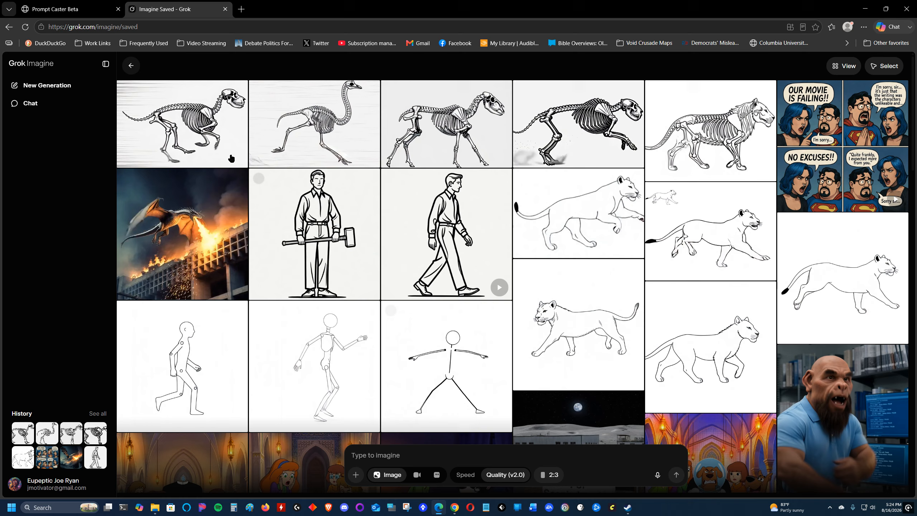
left_click(58, 85)
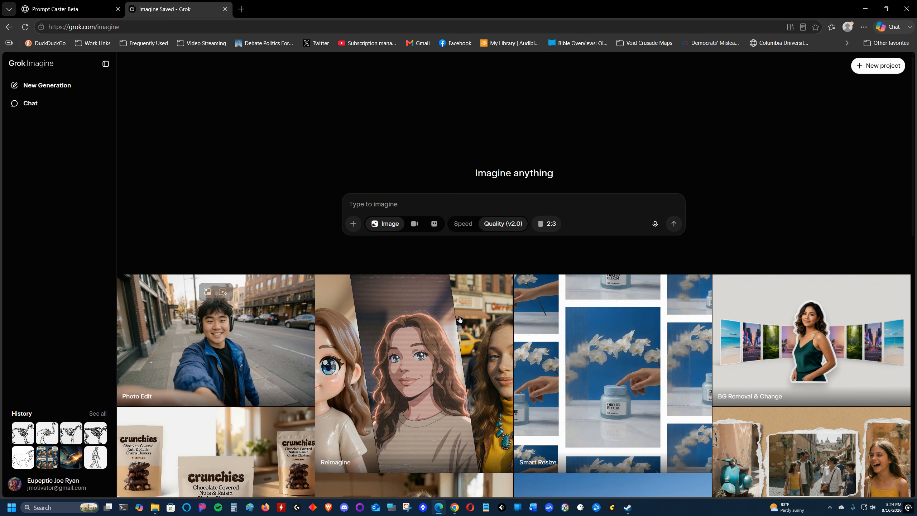
right_click(369, 203)
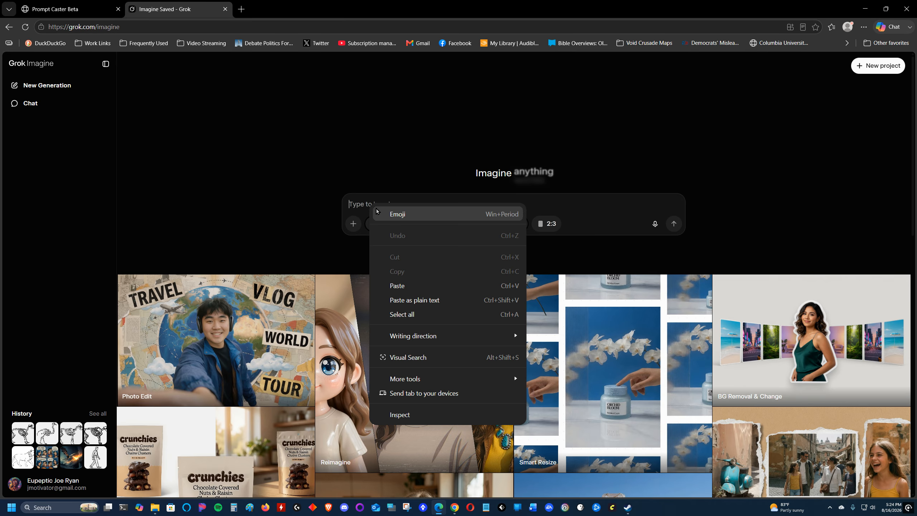
left_click(405, 286)
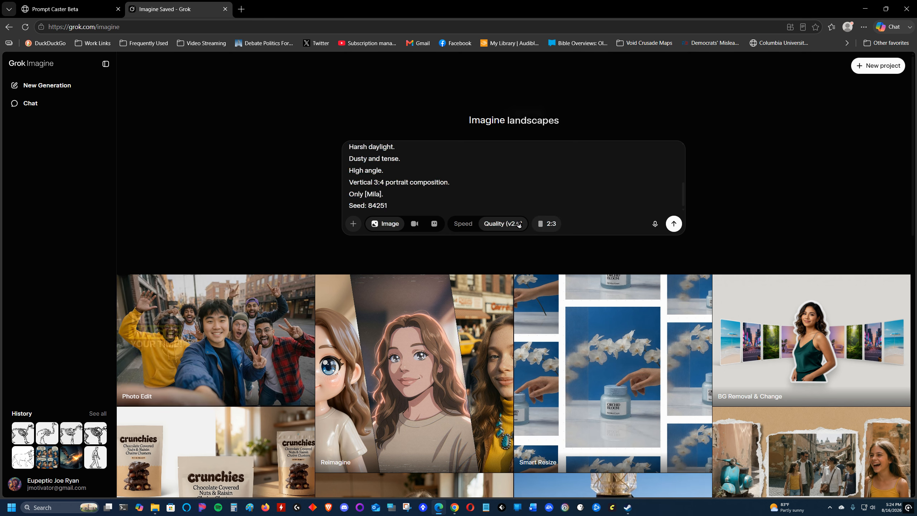
left_click(674, 224)
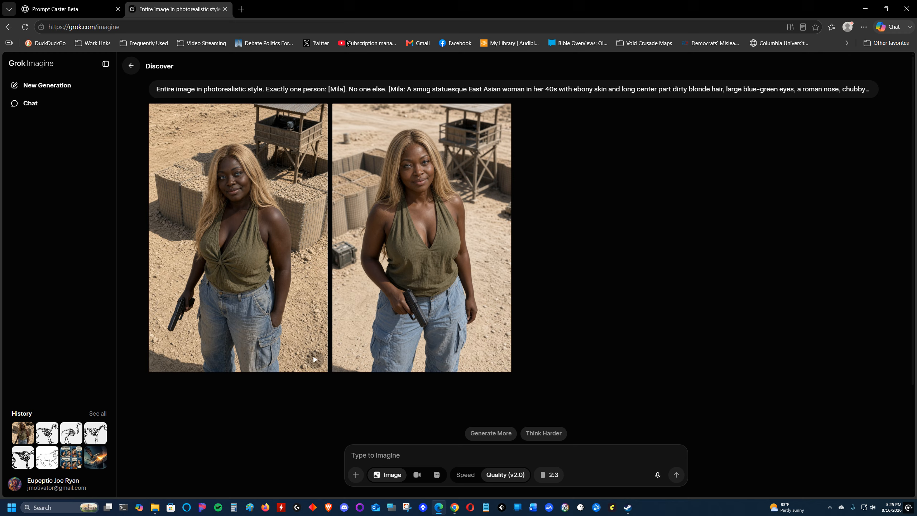
Return to Prompt Caster Beta, expand the person's details and change the top to a Baggy Sweater in Light Blue Chiffon
left_click(58, 9)
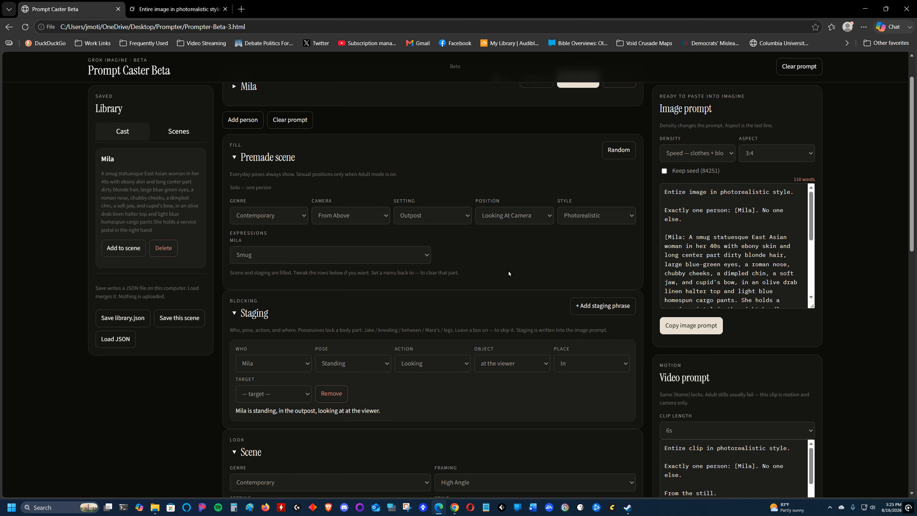
scroll(509, 273, "up", 2)
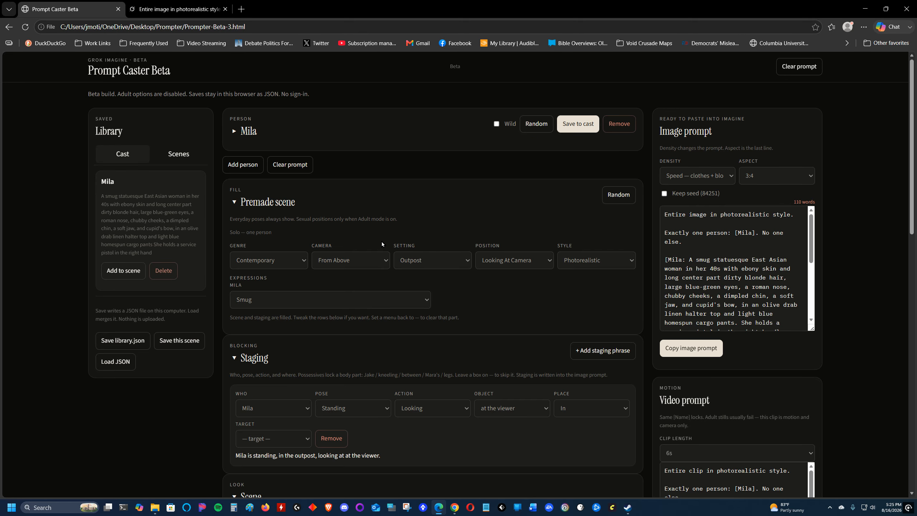
left_click(244, 126)
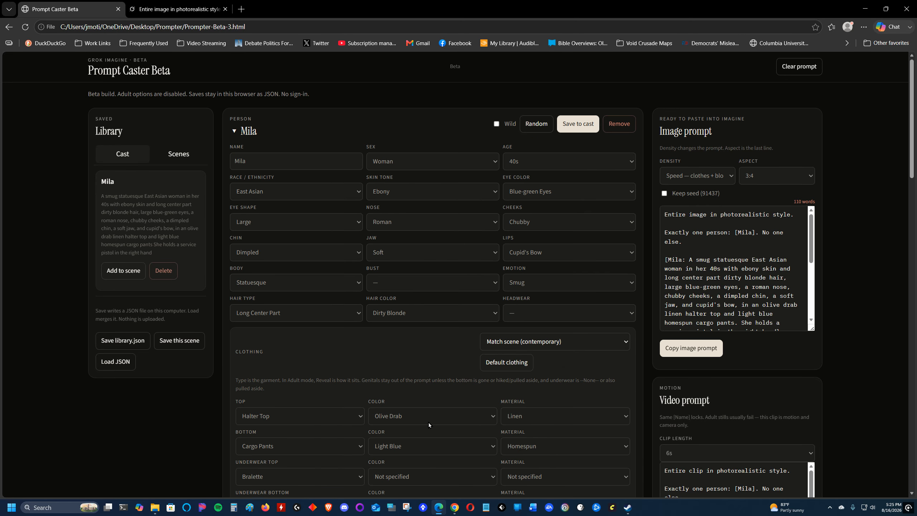
scroll(625, 325, "down", 5)
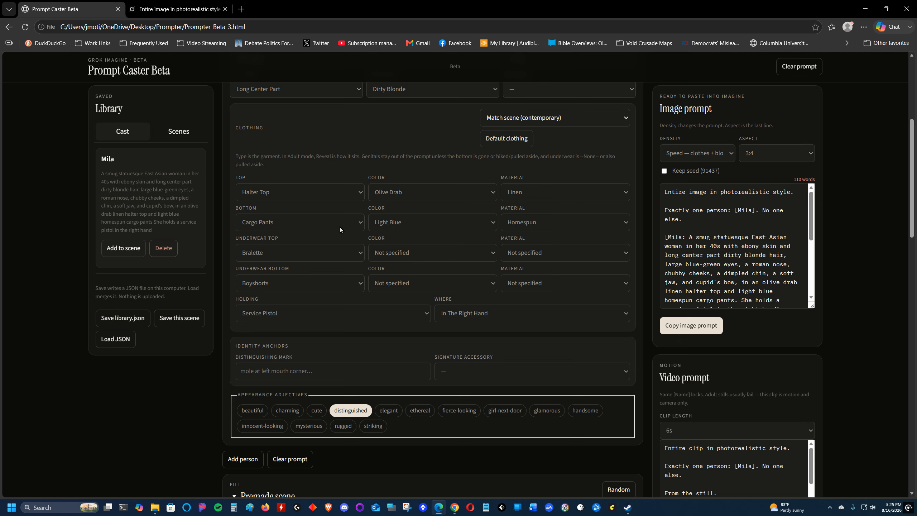
left_click(359, 195)
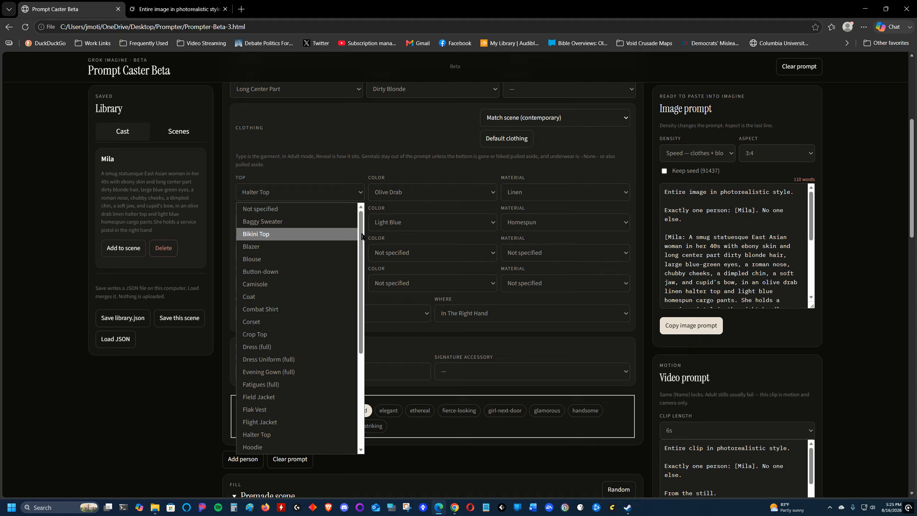
left_click(291, 221)
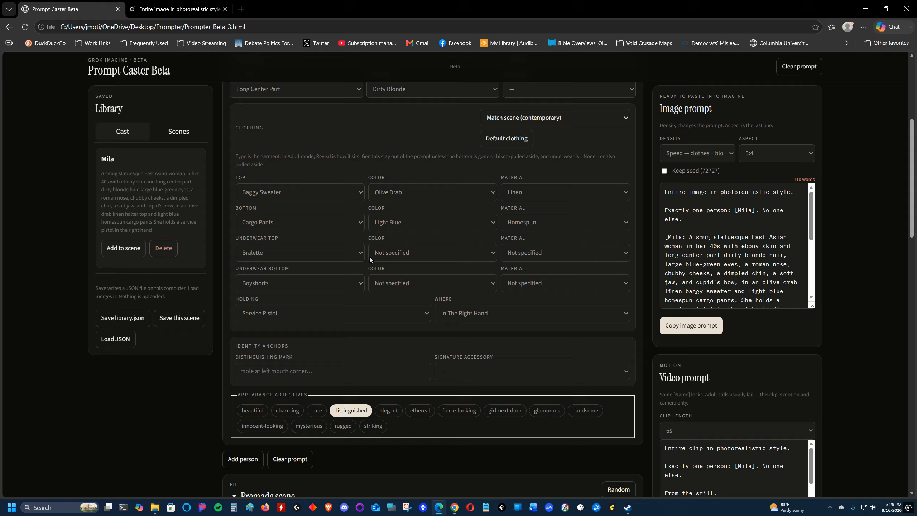
left_click(485, 199)
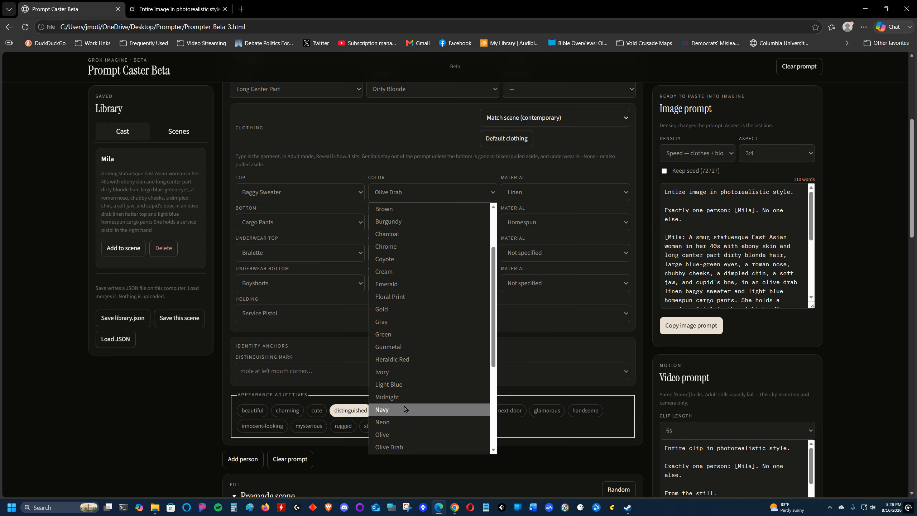
left_click(398, 384)
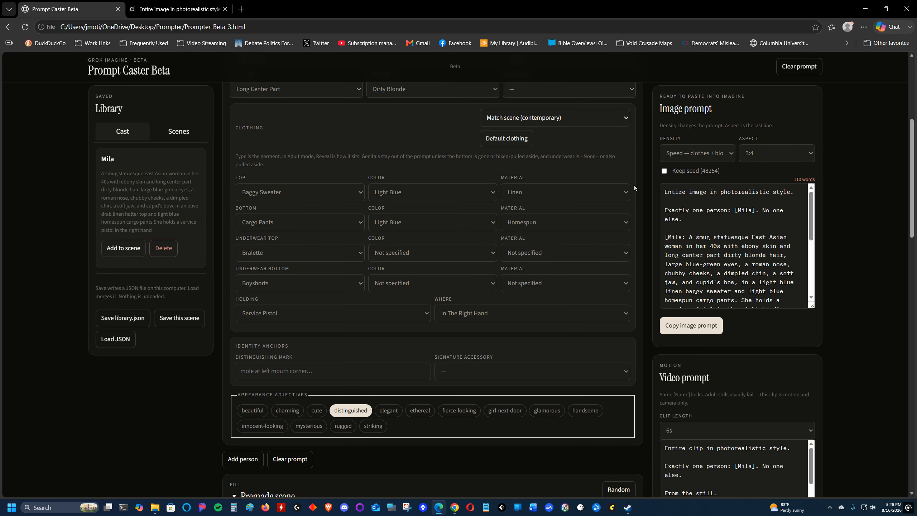
left_click(612, 195)
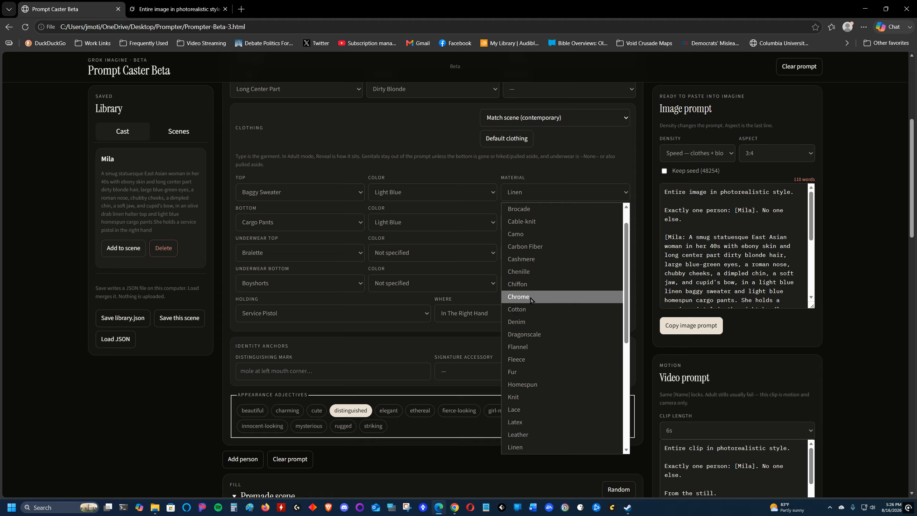
left_click(531, 286)
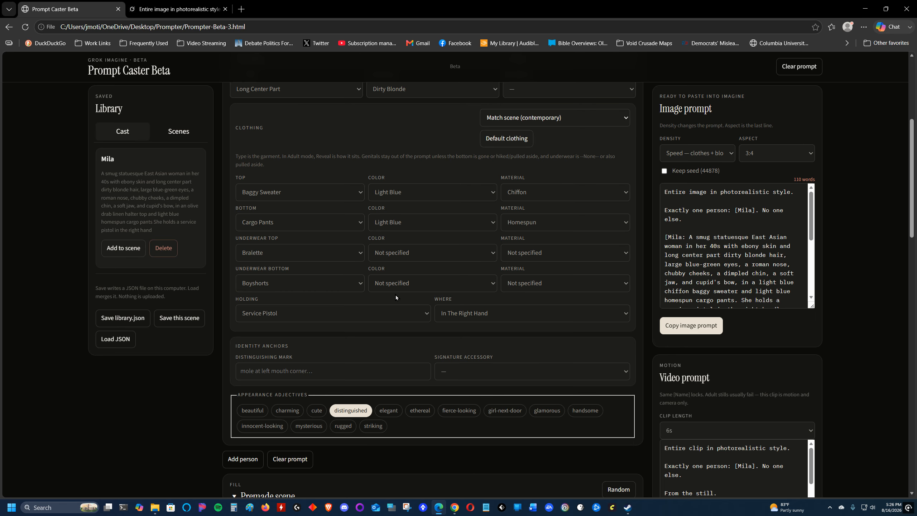
Change the person's bottom garment to a Skirt in Charcoal Leather
left_click(359, 222)
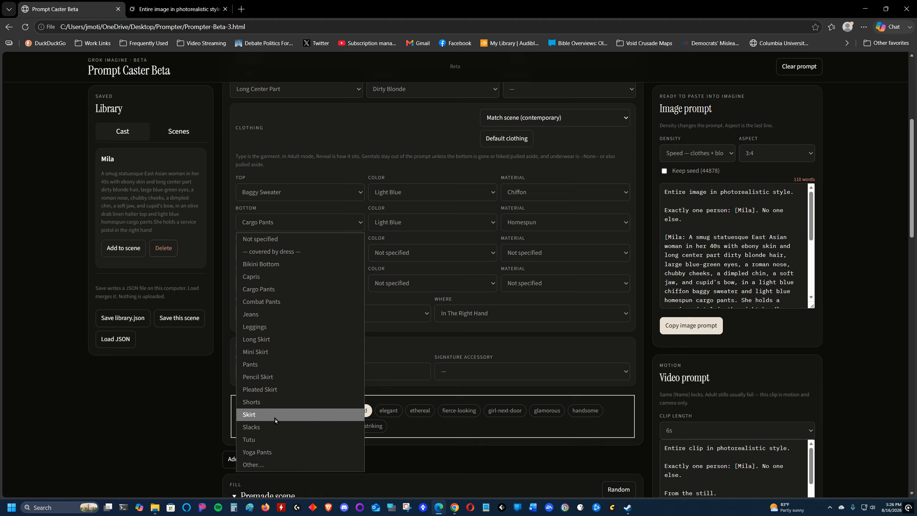
left_click(254, 415)
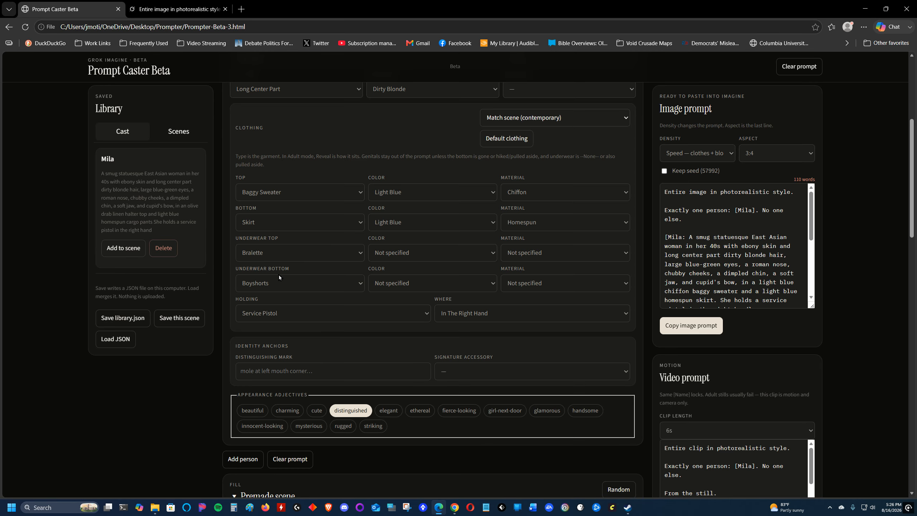
left_click(493, 222)
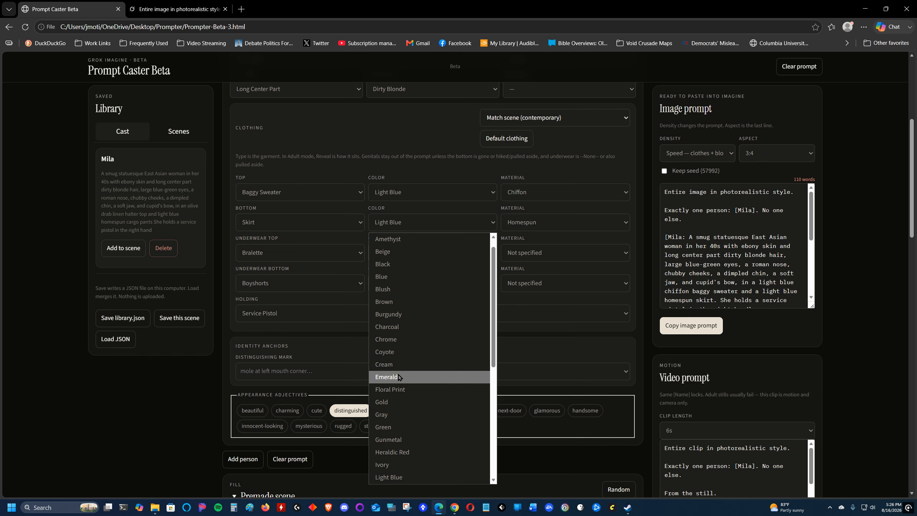
left_click(393, 327)
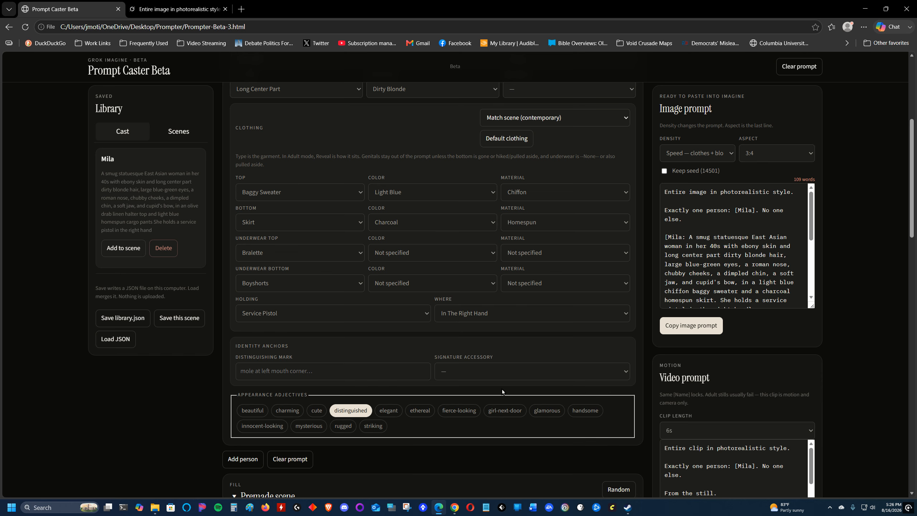
left_click(622, 221)
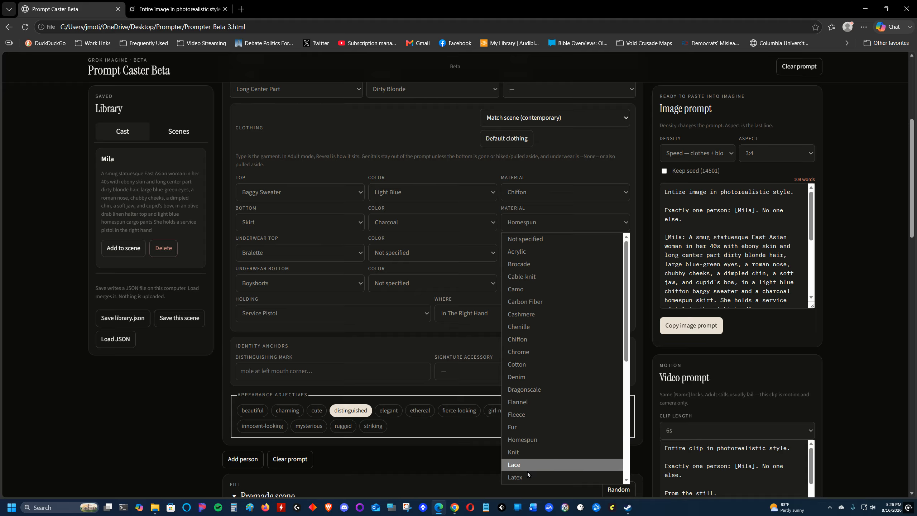
scroll(529, 463, "down", 2)
left_click(542, 401)
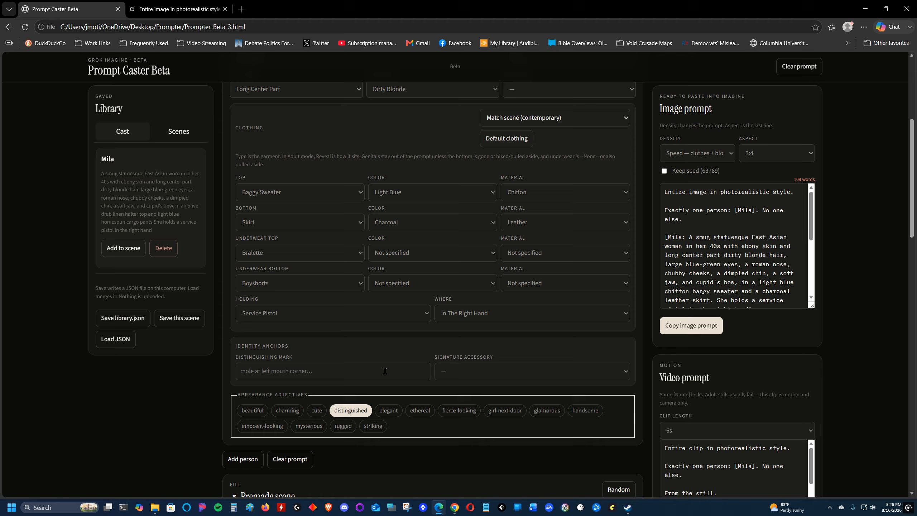
Review and copy the updated image prompt, switch to Grok Imagine and generate images from it
scroll(594, 378, "up", 6)
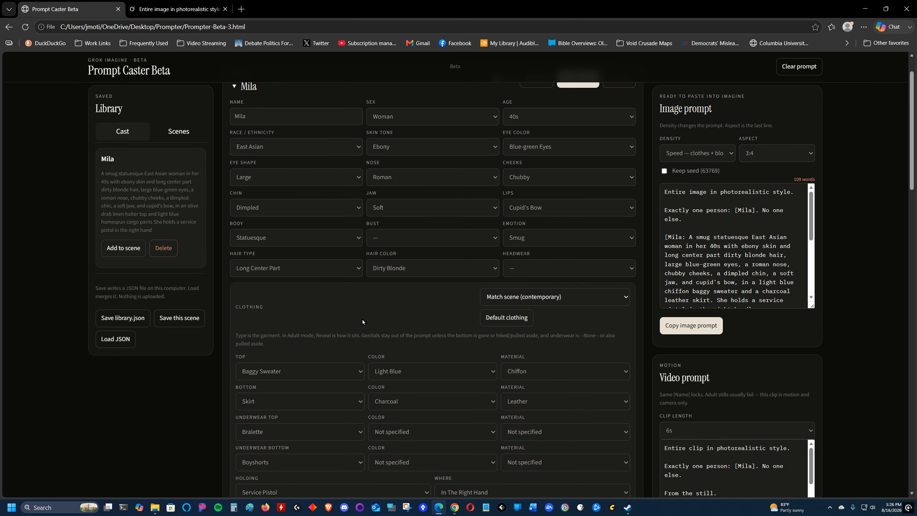
scroll(425, 326, "down", 6)
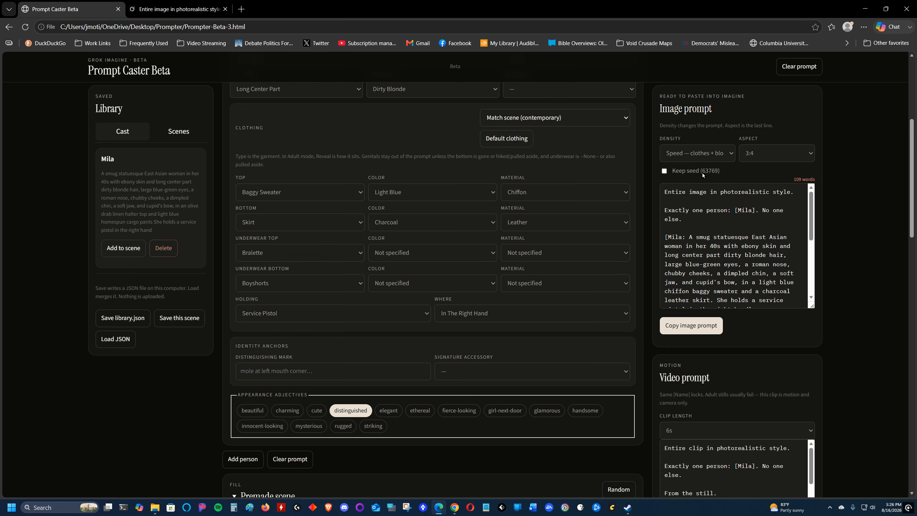
scroll(798, 228, "down", 8)
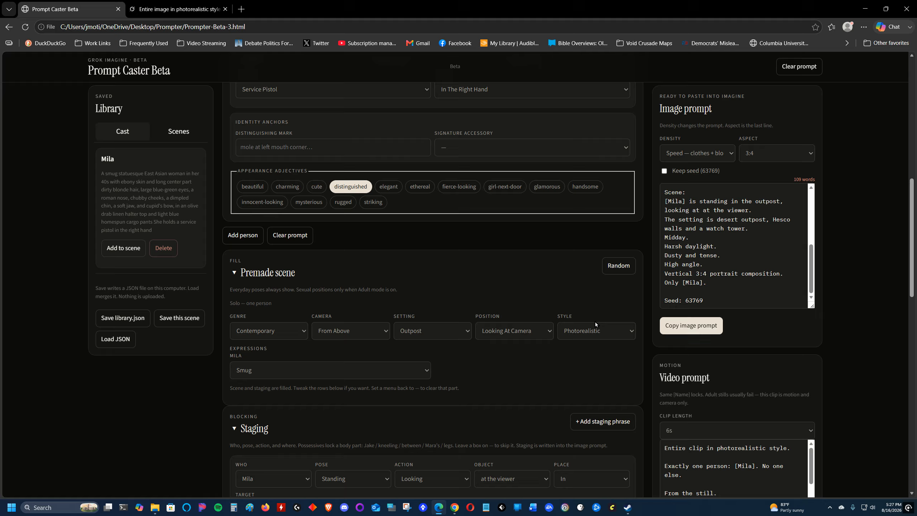
scroll(594, 322, "up", 10)
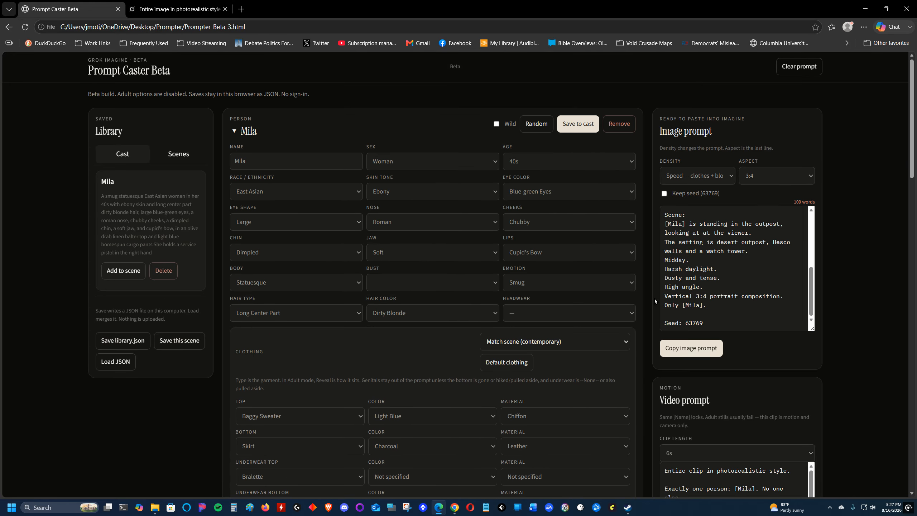
left_click(694, 348)
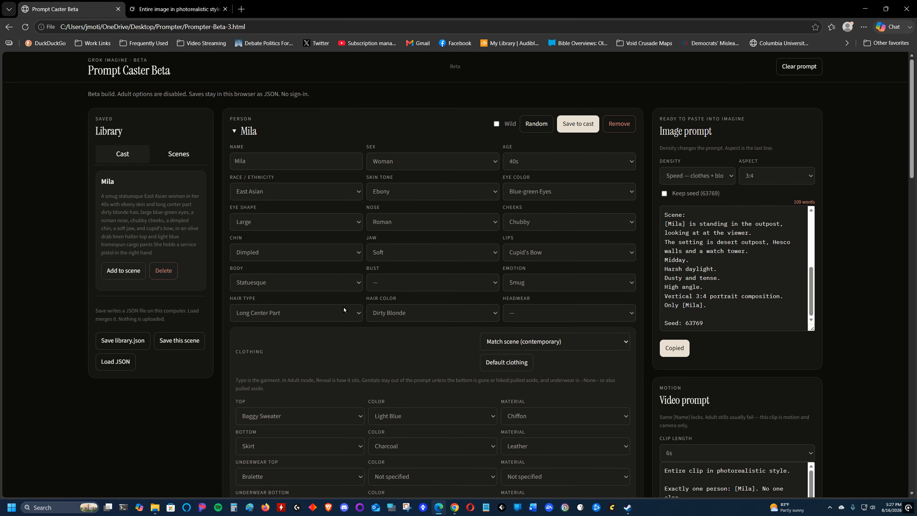
left_click(192, 8)
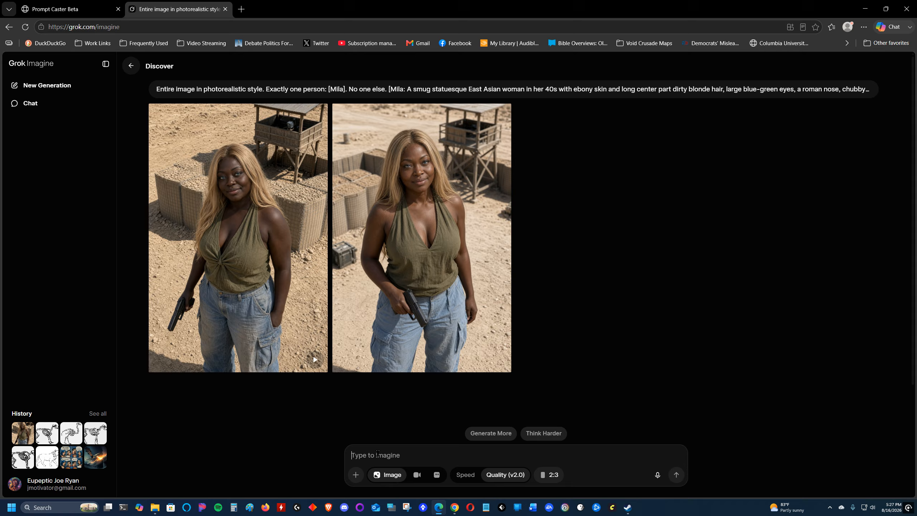
right_click(377, 454)
left_click(460, 330)
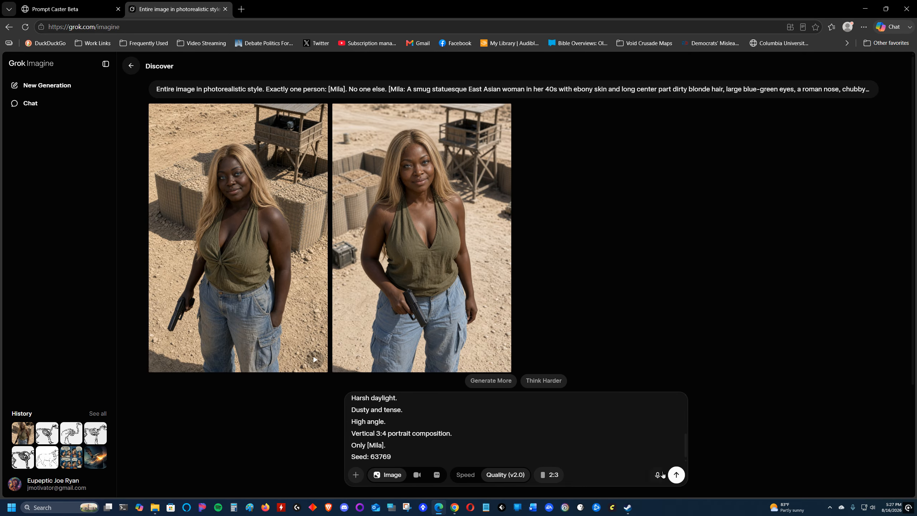
left_click(676, 474)
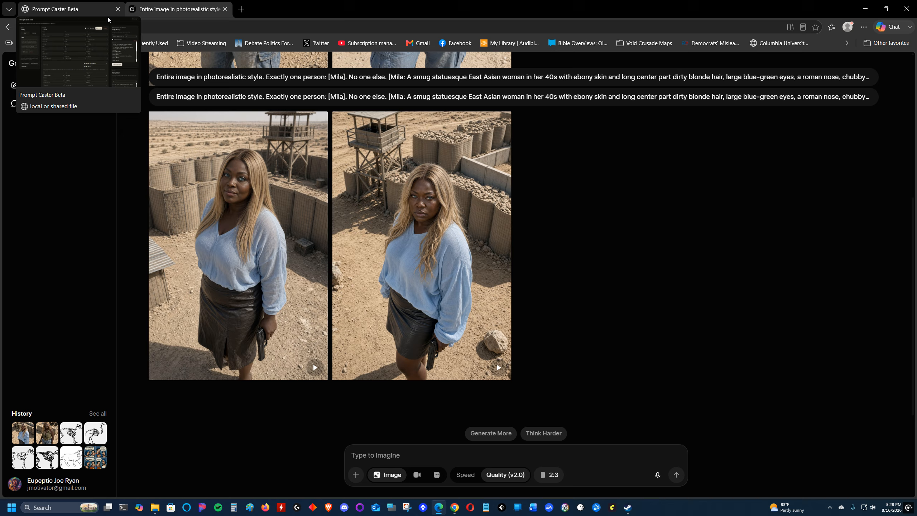
Return to Prompt Caster Beta and look through the clothing genre choices and the person's settings, leaving the genre matched to the scene
left_click(65, 8)
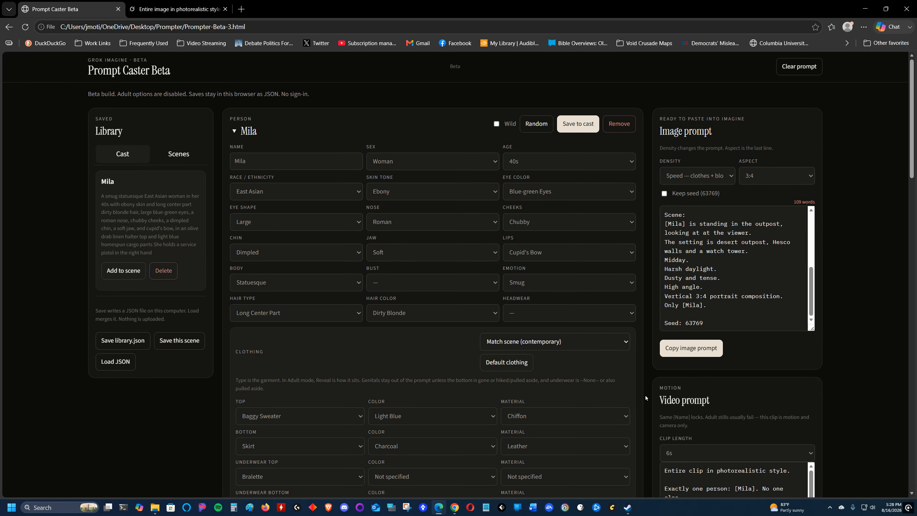
scroll(627, 355, "down", 3)
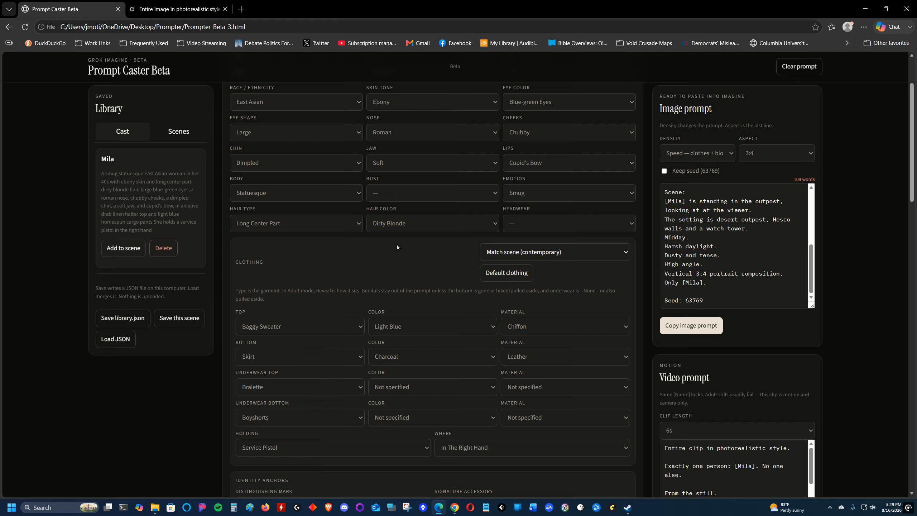
left_click(612, 251)
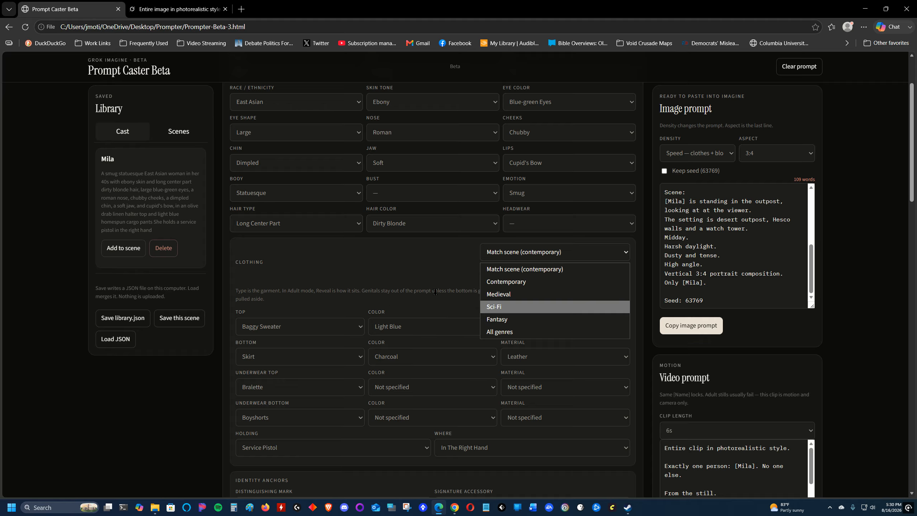
key("Up")
key("Up")
key("Escape")
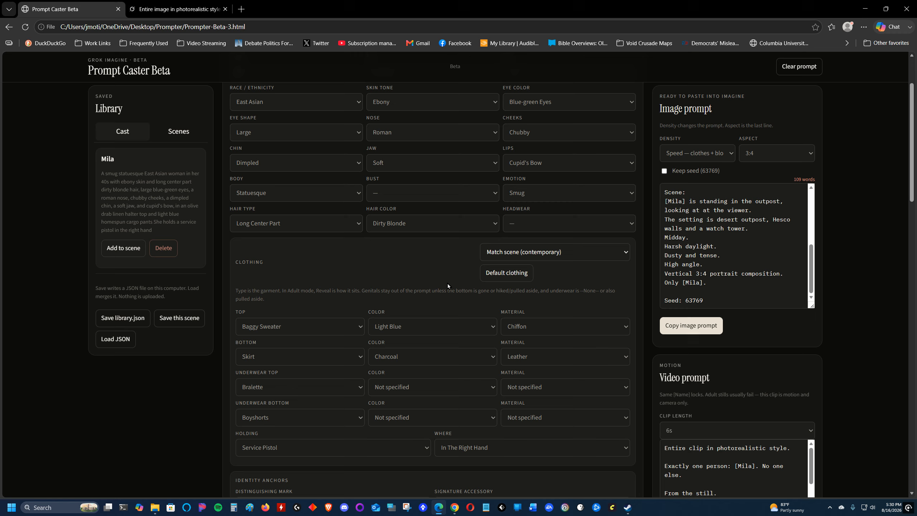
scroll(440, 273, "up", 3)
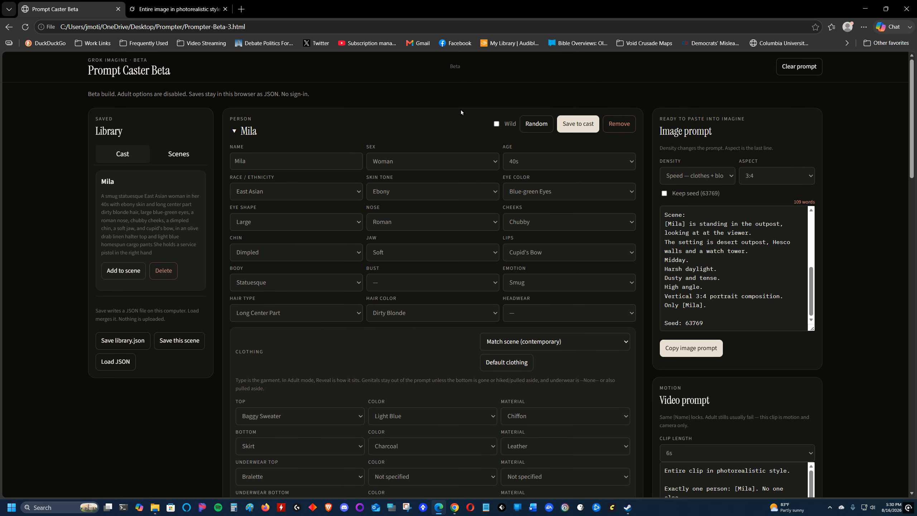
scroll(418, 320, "down", 5)
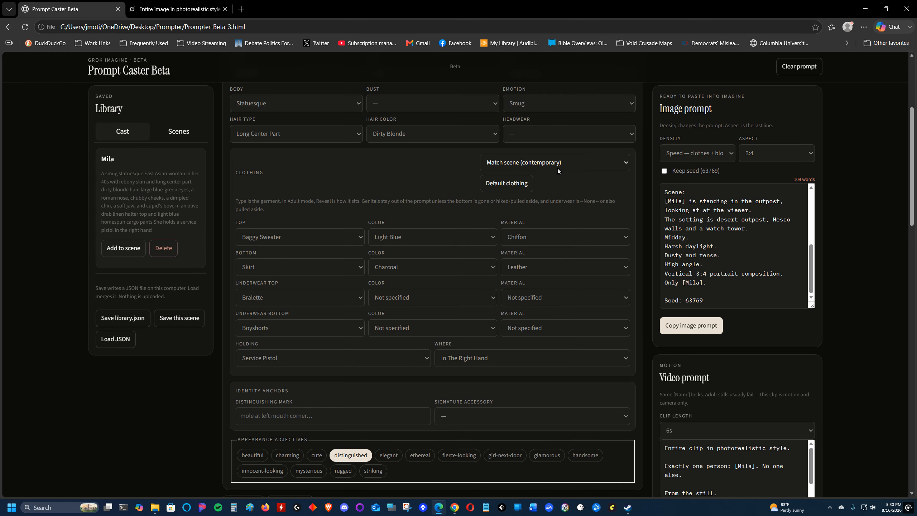
Set the clothing genre to Sci-Fi and review the clothing and robot settings alongside the images generated in Grok Imagine
left_click(562, 164)
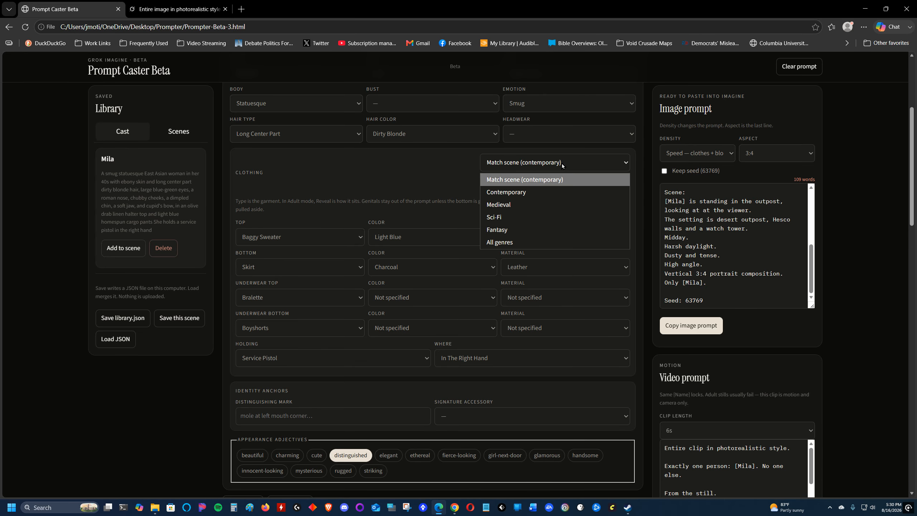
left_click(508, 217)
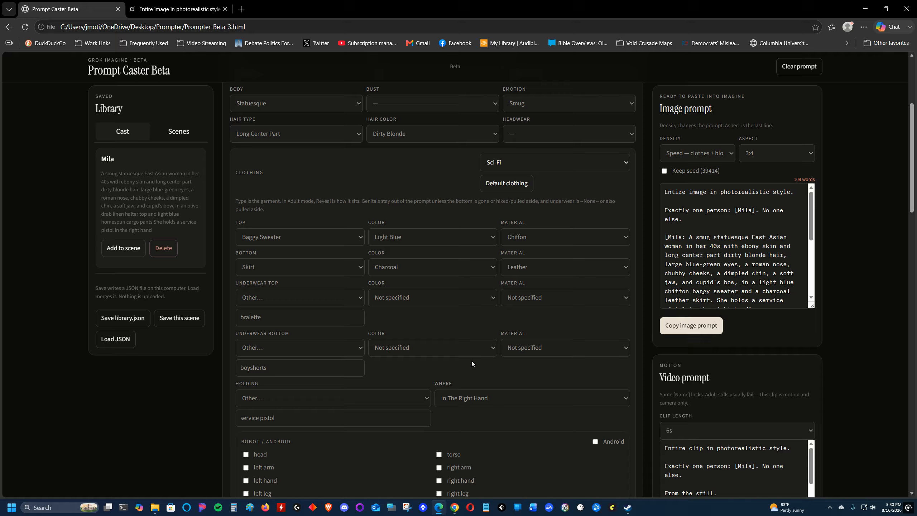
scroll(471, 361, "down", 3)
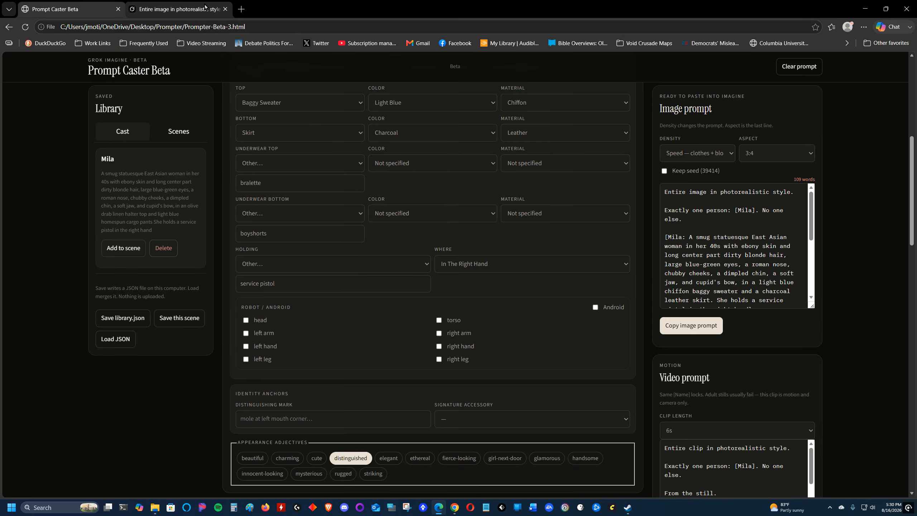
left_click(177, 9)
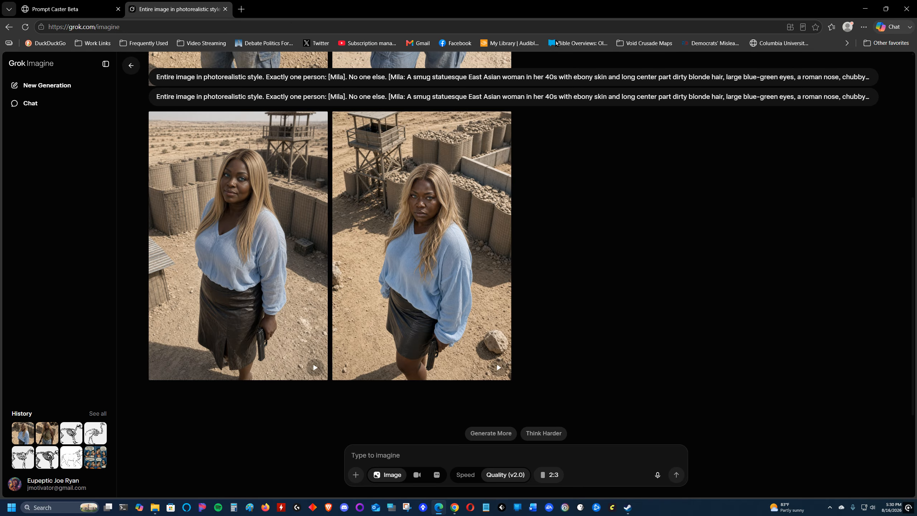
left_click(88, 11)
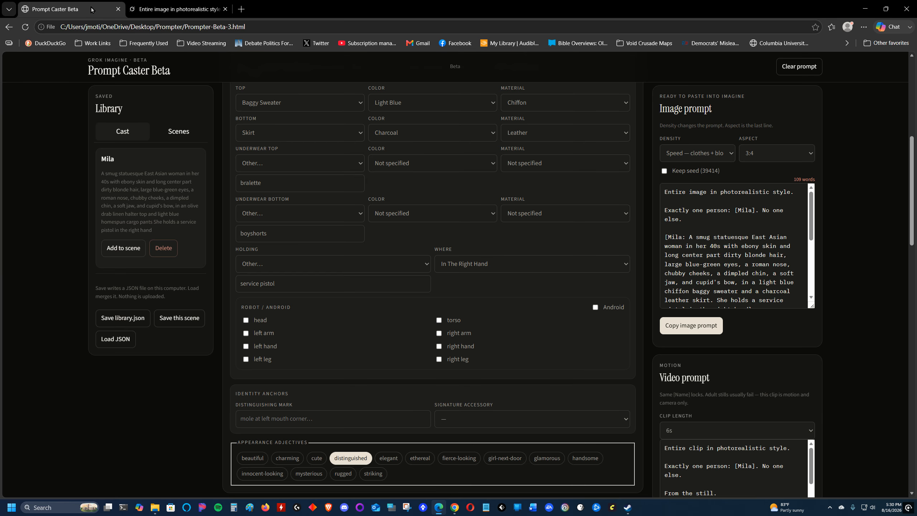
scroll(424, 316, "up", 1)
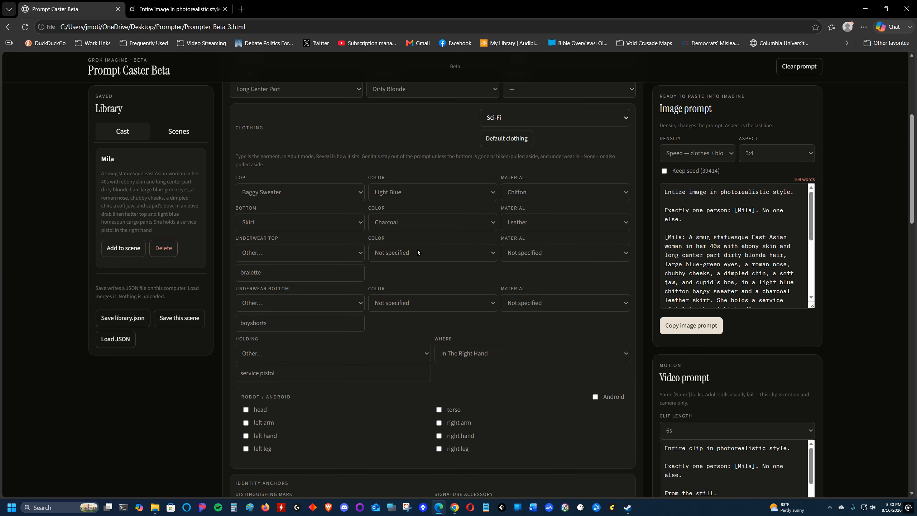
Look through the Sci-Fi garment choices for the person's top
left_click(357, 192)
scroll(311, 274, "down", 1)
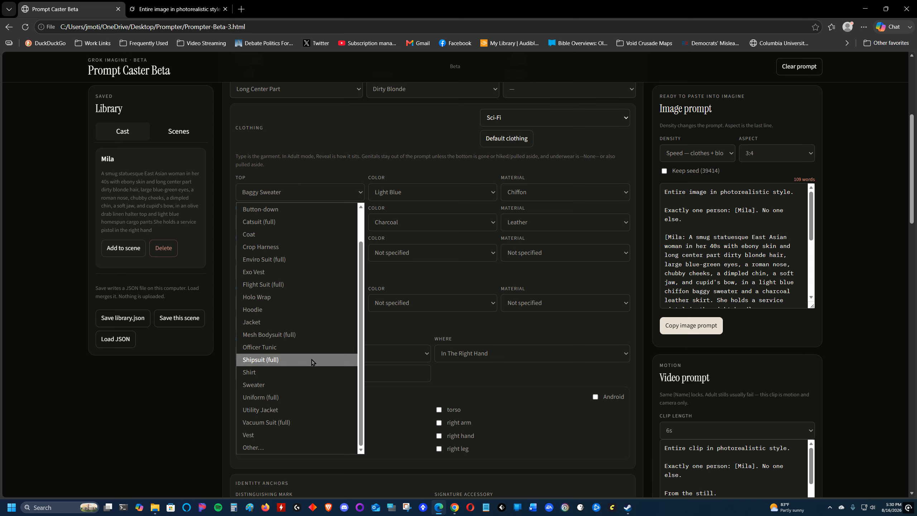
scroll(312, 361, "up", 1)
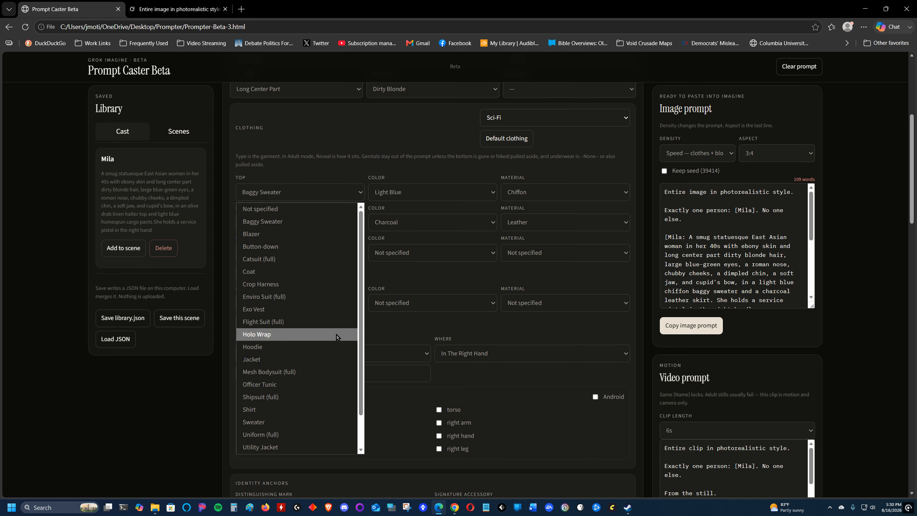
scroll(316, 327, "down", 1)
scroll(319, 335, "up", 1)
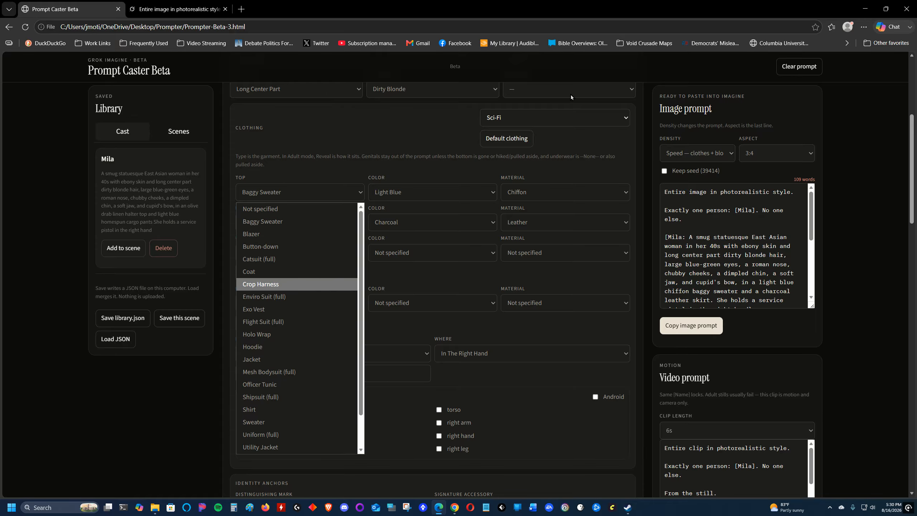
Set the clothing genre to Contemporary and change the person's top to a Tube Top
left_click(624, 119)
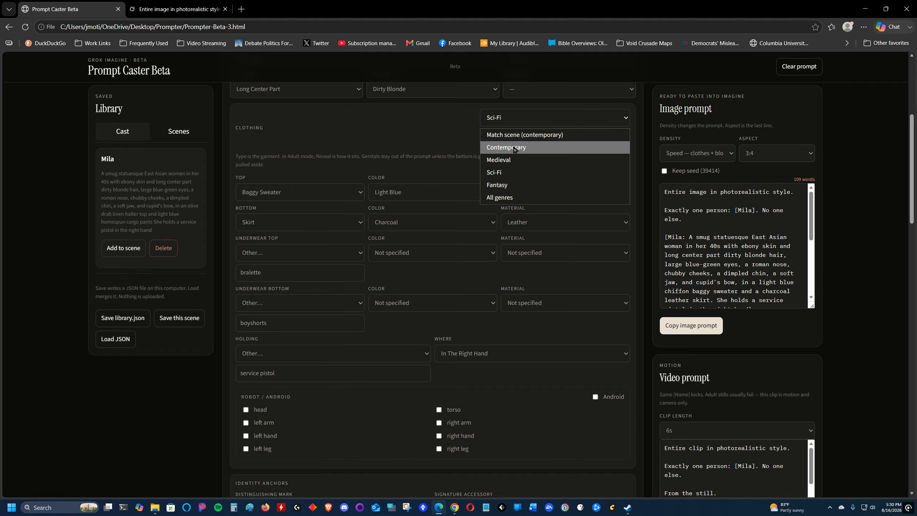
left_click(539, 147)
left_click(360, 192)
scroll(317, 307, "down", 5)
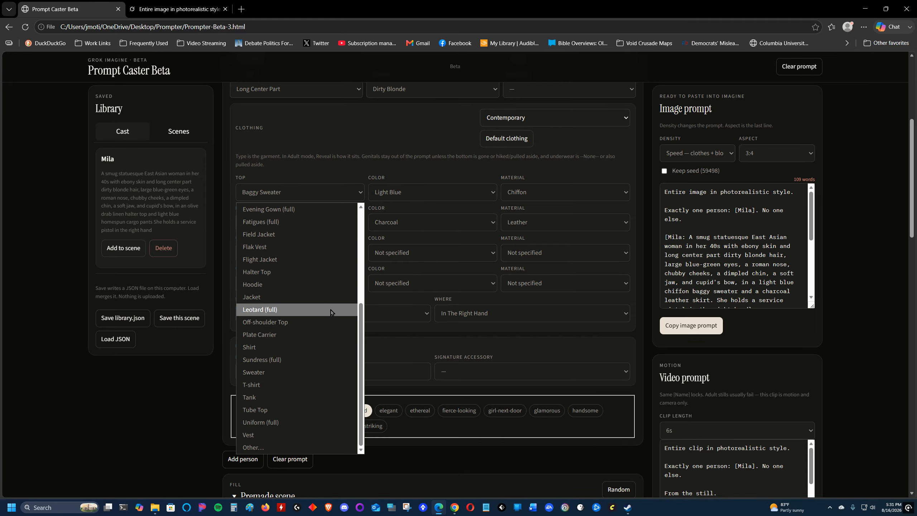
left_click(275, 409)
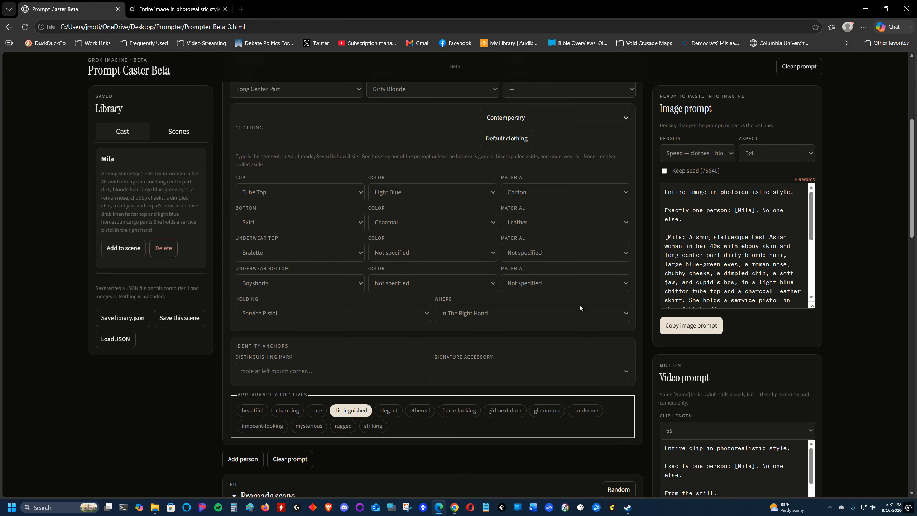
Set the clothing genre to Sci-Fi and make the person's left arm and right arm robotic
left_click(618, 117)
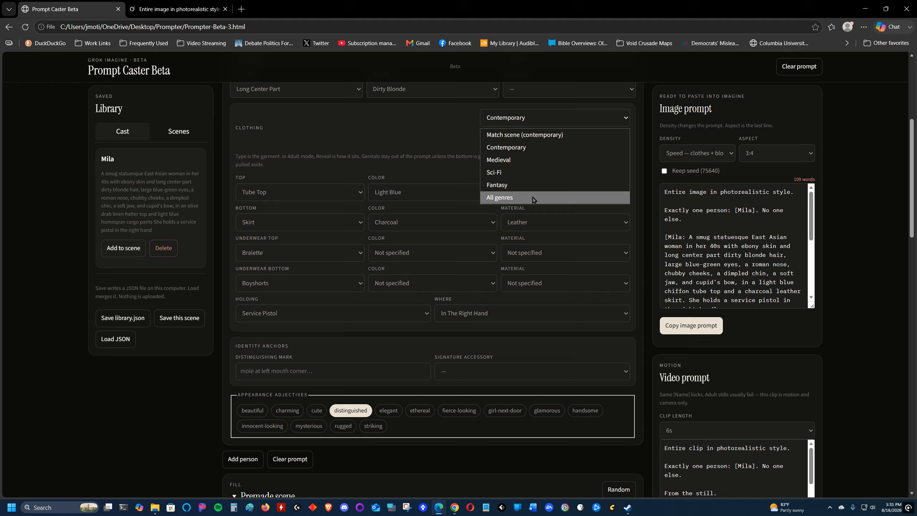
left_click(542, 173)
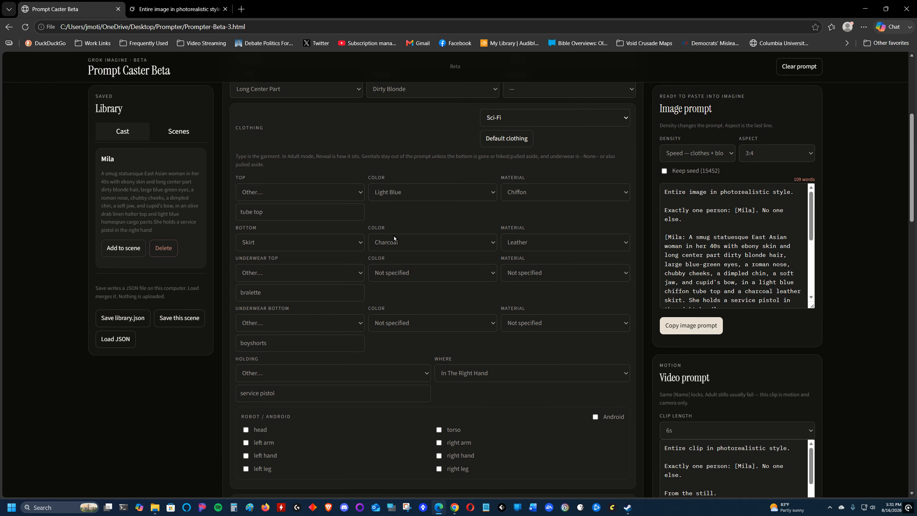
scroll(404, 325, "down", 5)
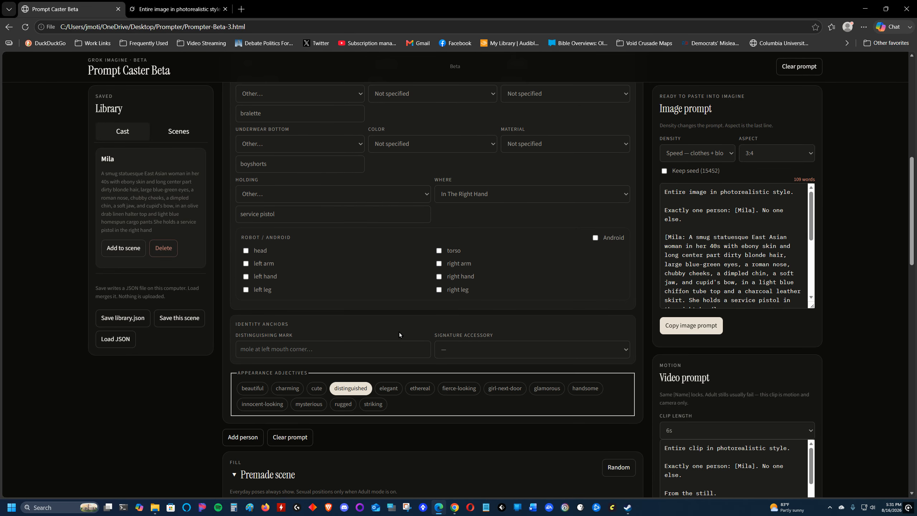
left_click(245, 263)
left_click(439, 264)
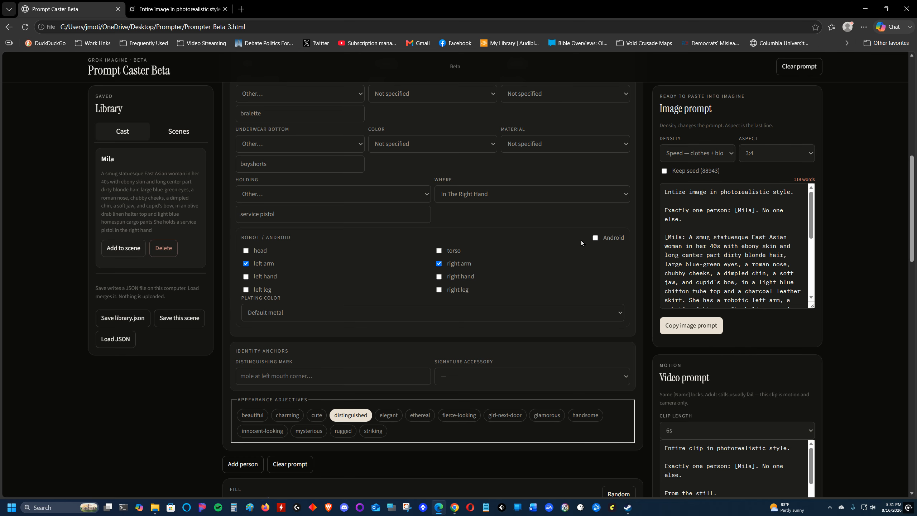
Set the plating color of the robotic arms to Blue
scroll(552, 205, "up", 5)
scroll(550, 189, "down", 5)
scroll(542, 184, "up", 7)
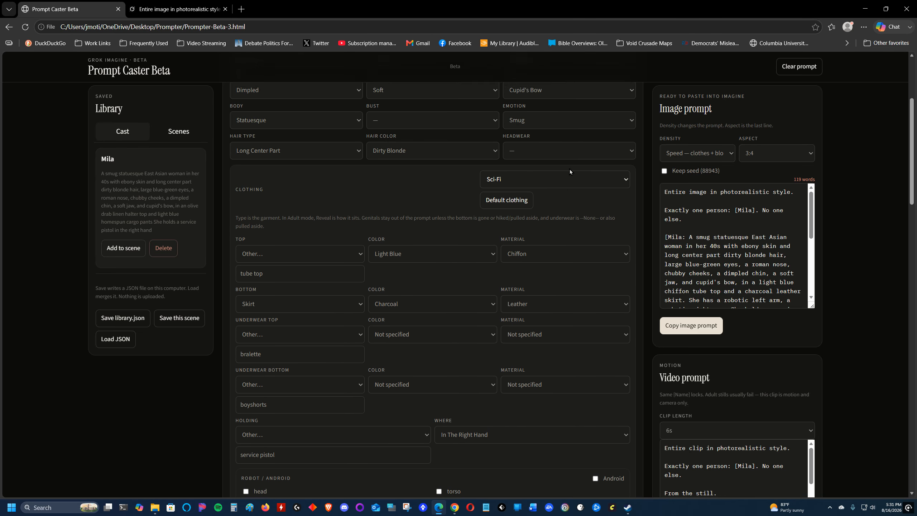
scroll(578, 252, "down", 5)
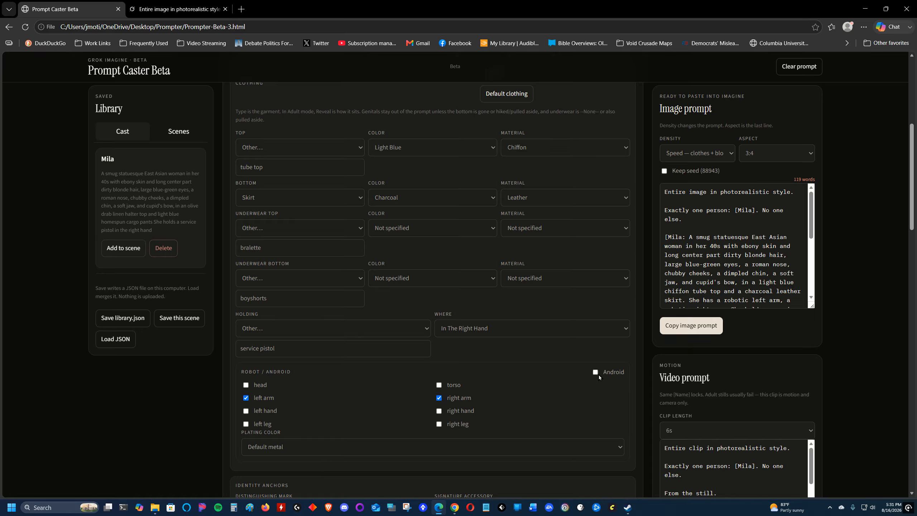
left_click(455, 449)
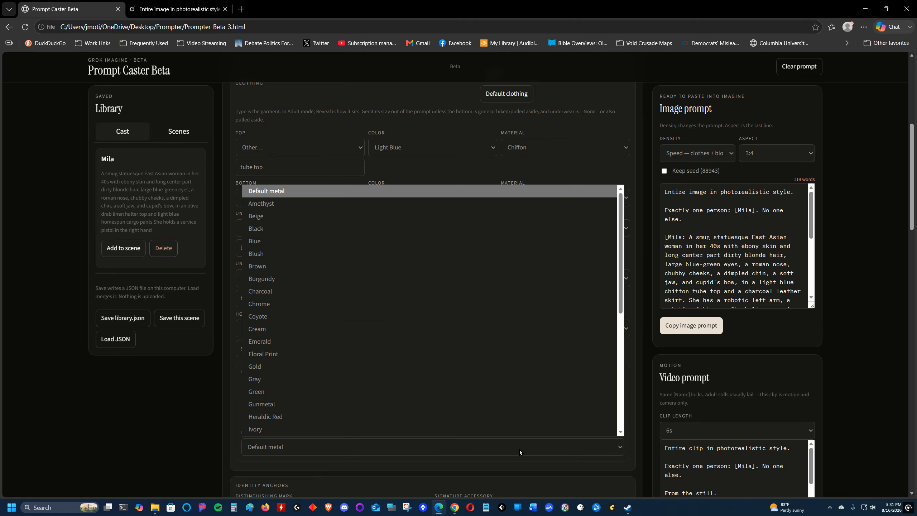
left_click(272, 241)
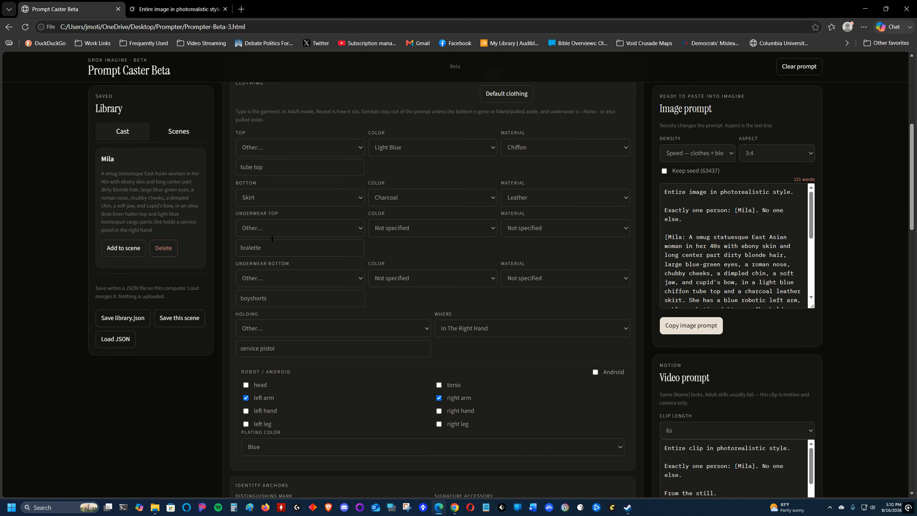
Copy the image prompt, switch to Grok Imagine and generate images from the pasted prompt
left_click(697, 325)
left_click(175, 9)
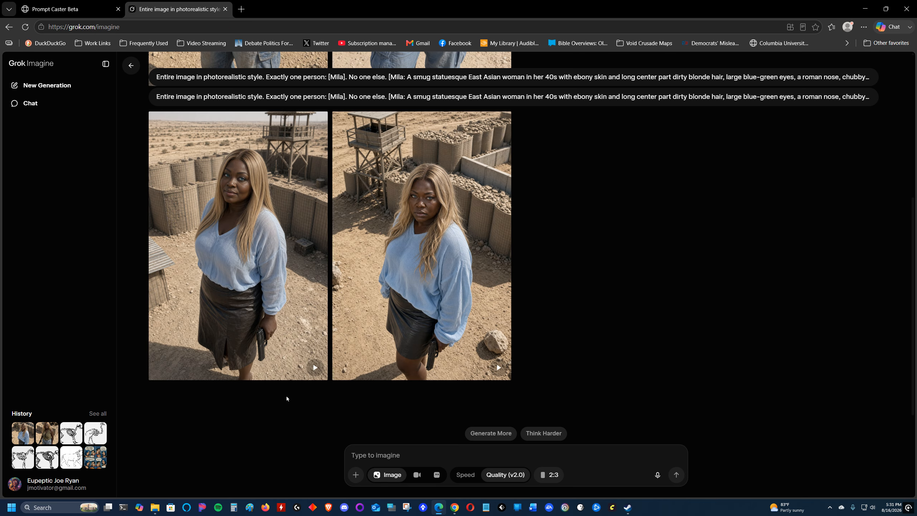
right_click(382, 452)
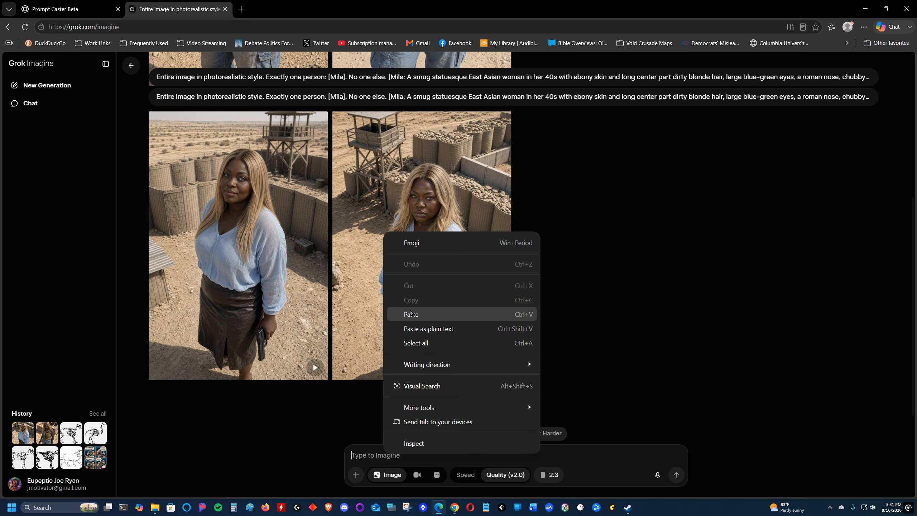
left_click(419, 314)
left_click(676, 474)
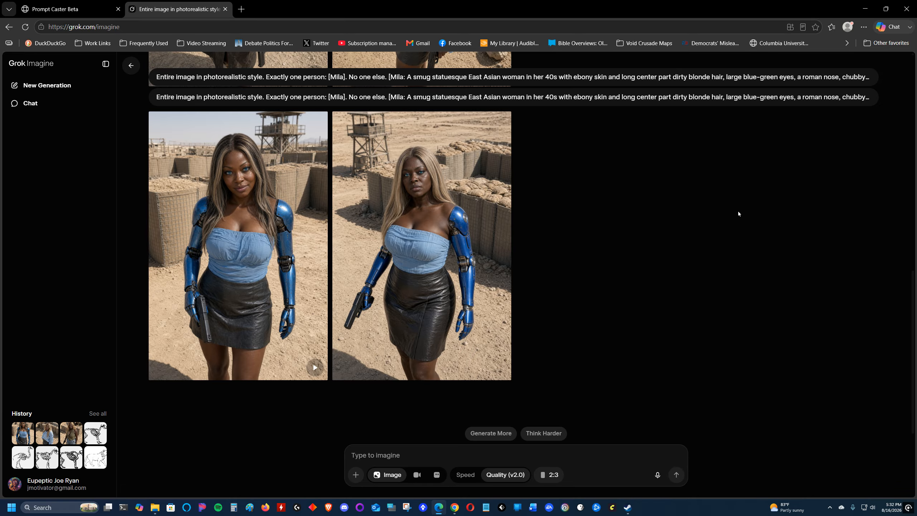
Return to Prompt Caster Beta and enable the Wild option for the person
left_click(84, 10)
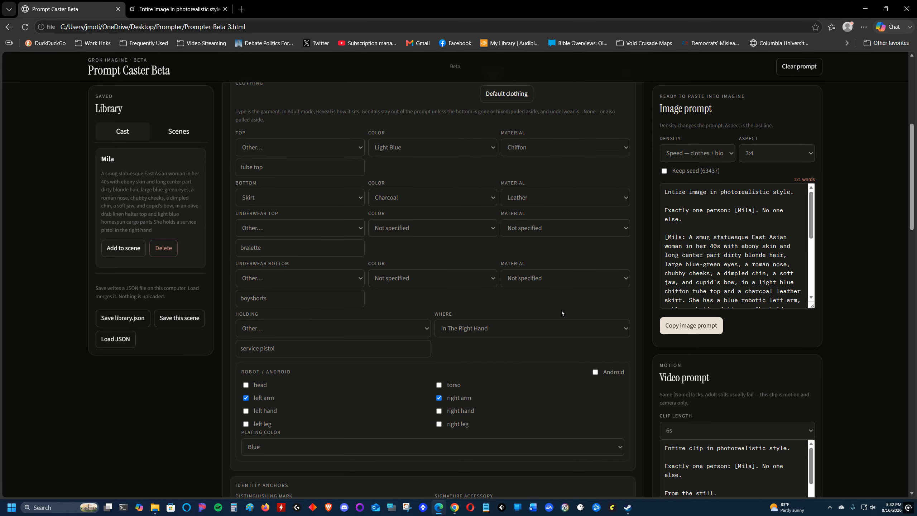
scroll(562, 309, "up", 6)
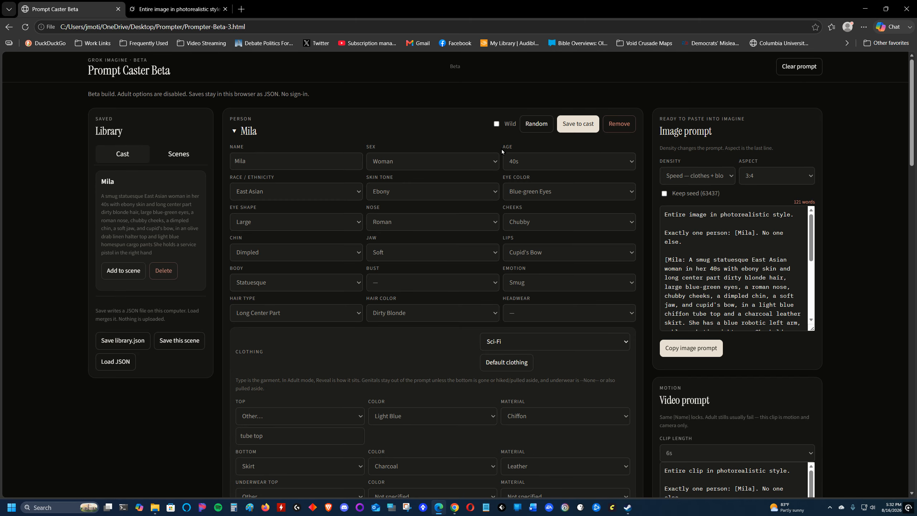
left_click(497, 124)
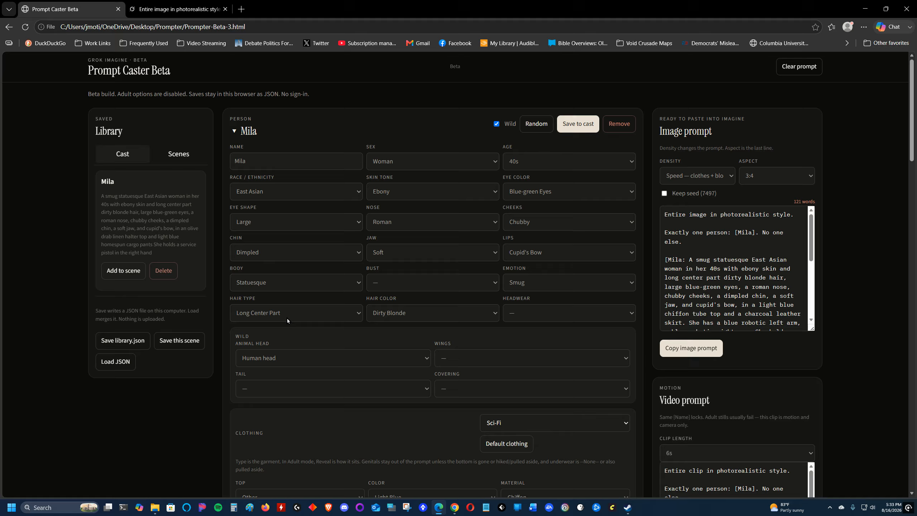
Give the person a Goat Head as the animal head and set the head style to Cartoon
scroll(288, 320, "down", 1)
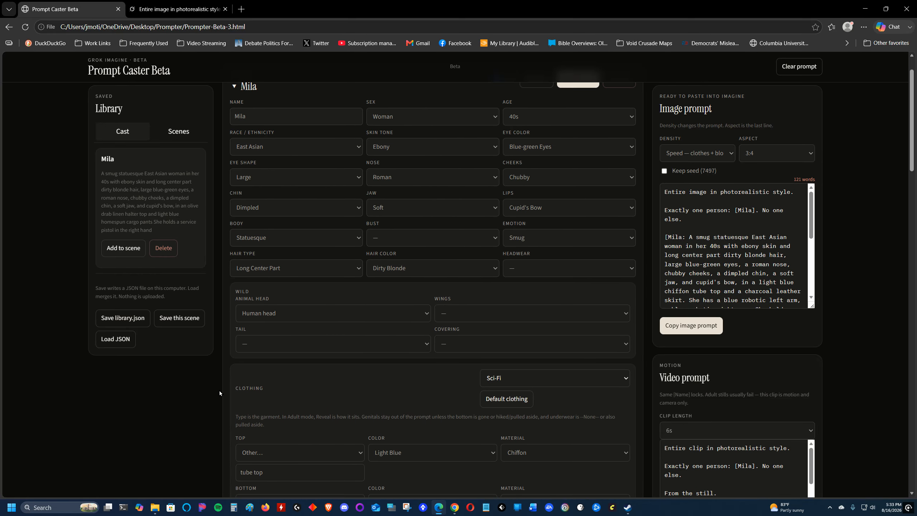
left_click(426, 313)
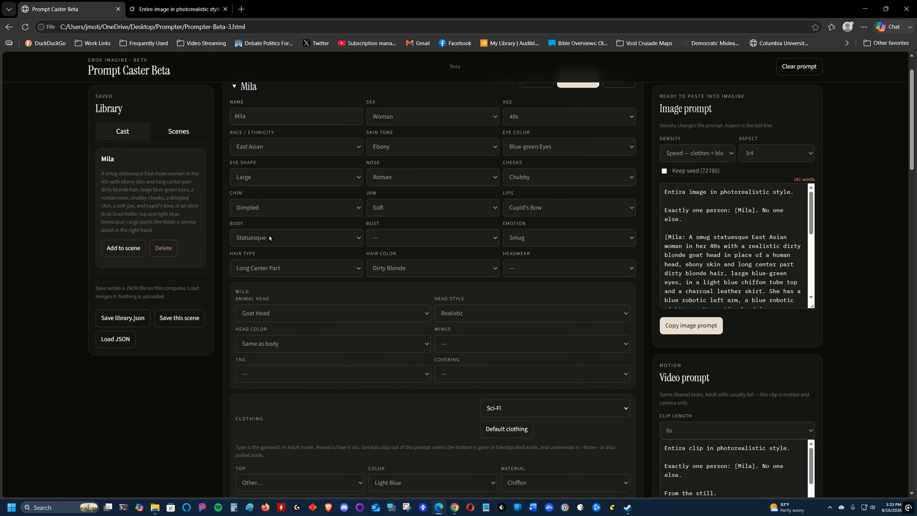
left_click(276, 234)
left_click(627, 313)
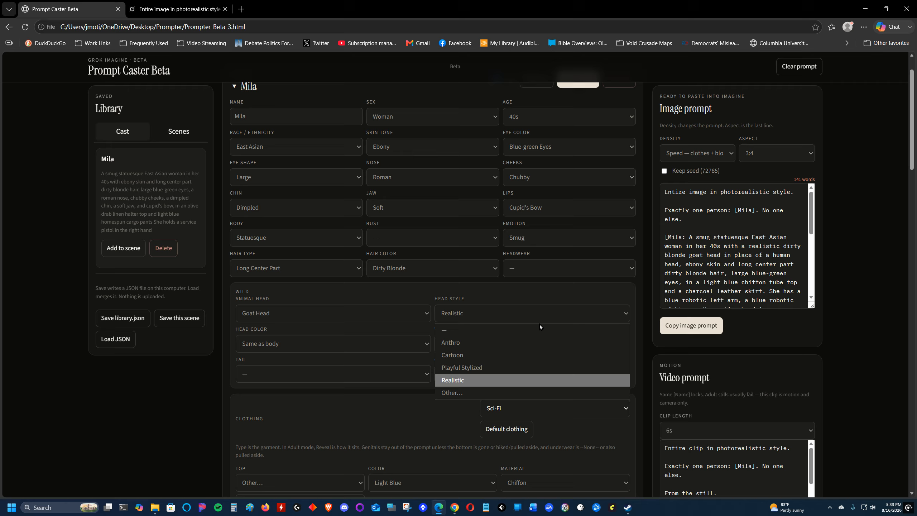
left_click(469, 354)
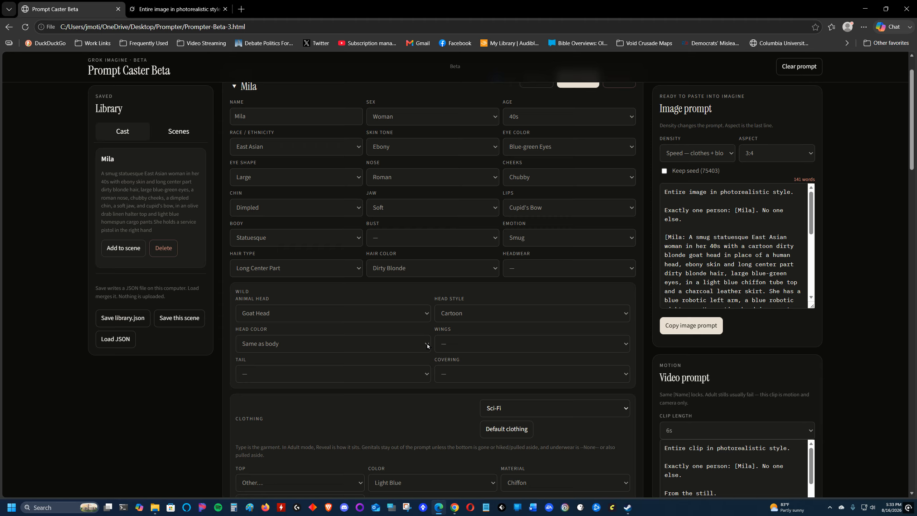
Give the person Insect Wings and set the wing size to Huge
left_click(621, 341)
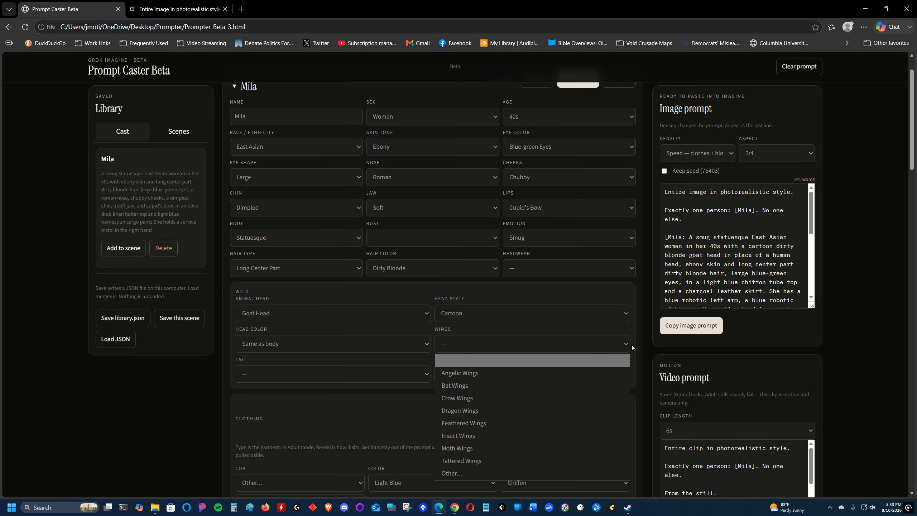
left_click(469, 436)
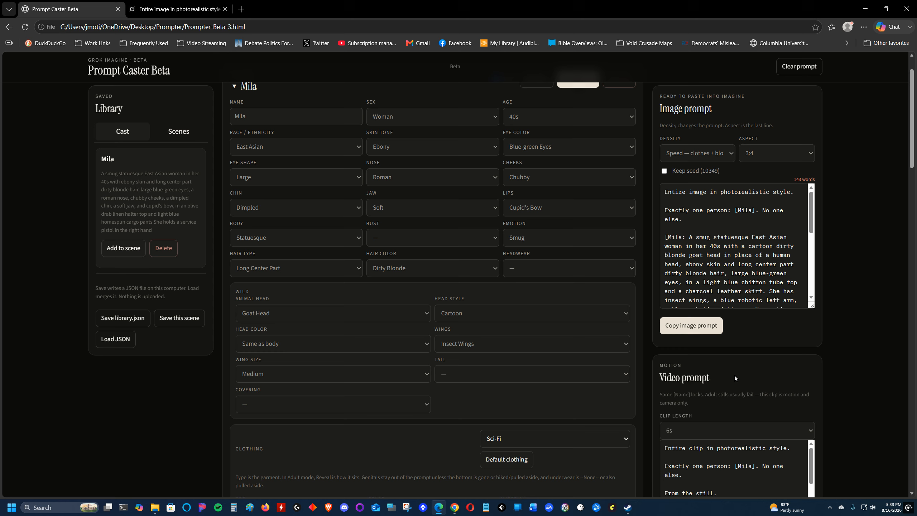
left_click(429, 373)
left_click(266, 416)
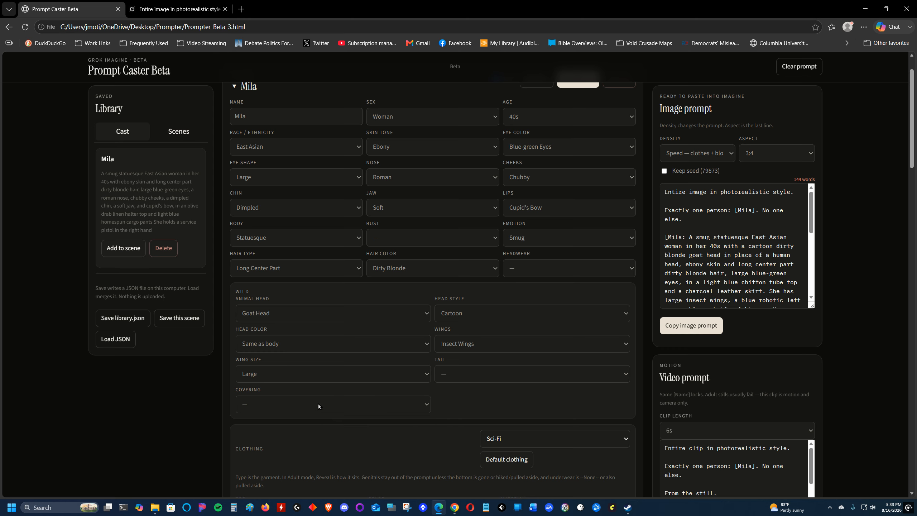
left_click(332, 374)
left_click(260, 401)
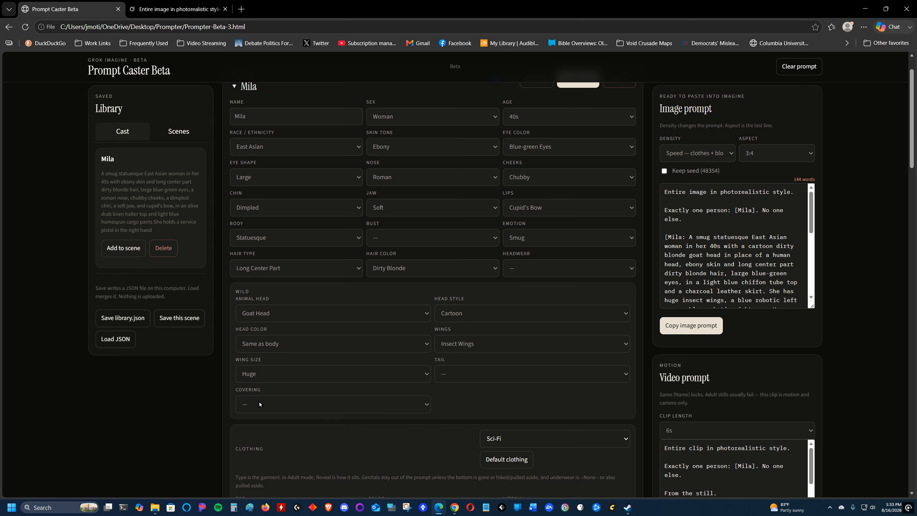
Give the person a Spaded Devil Tail and set the body covering to Feathers
left_click(627, 374)
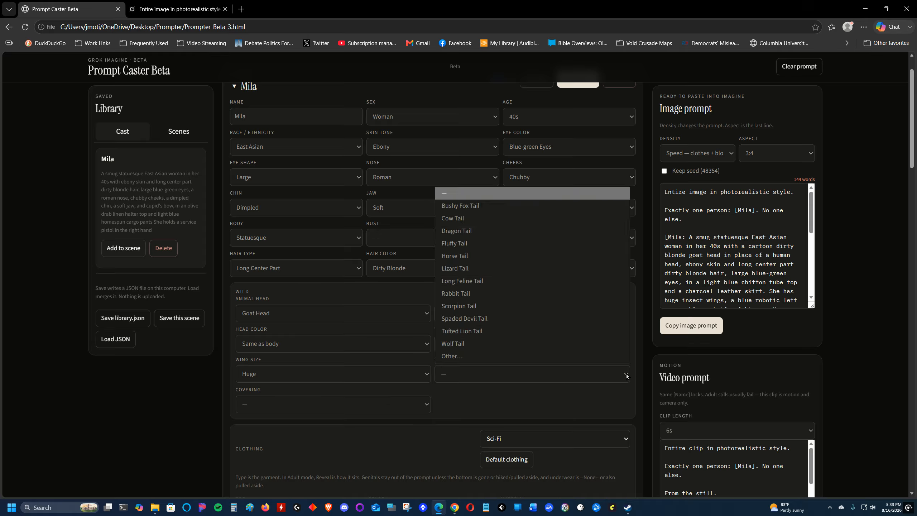
left_click(483, 318)
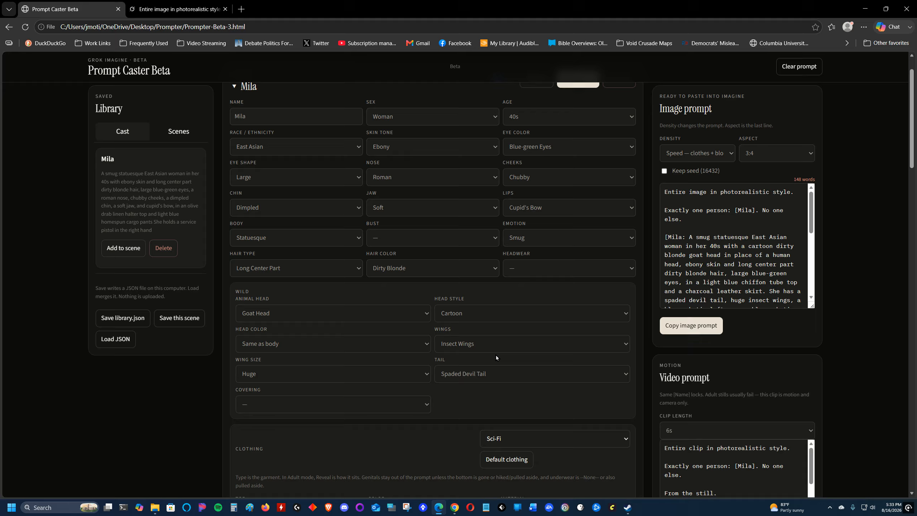
left_click(421, 405)
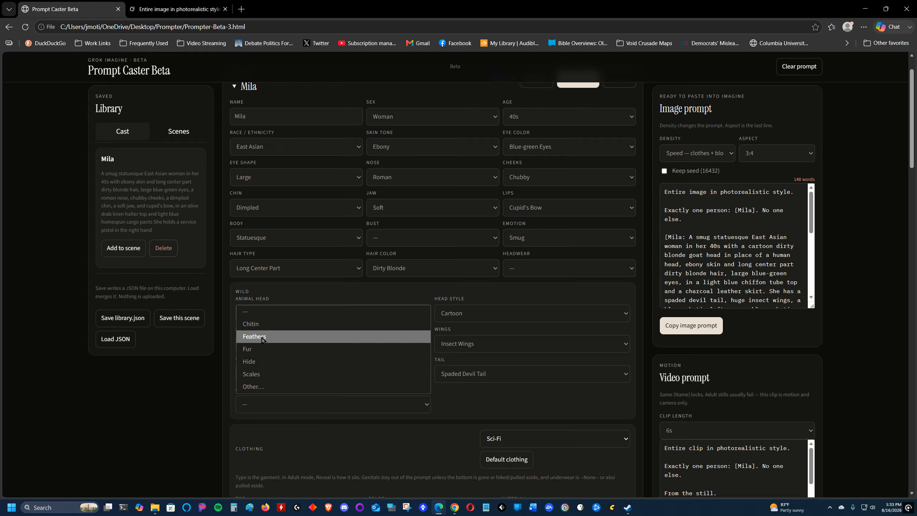
left_click(303, 336)
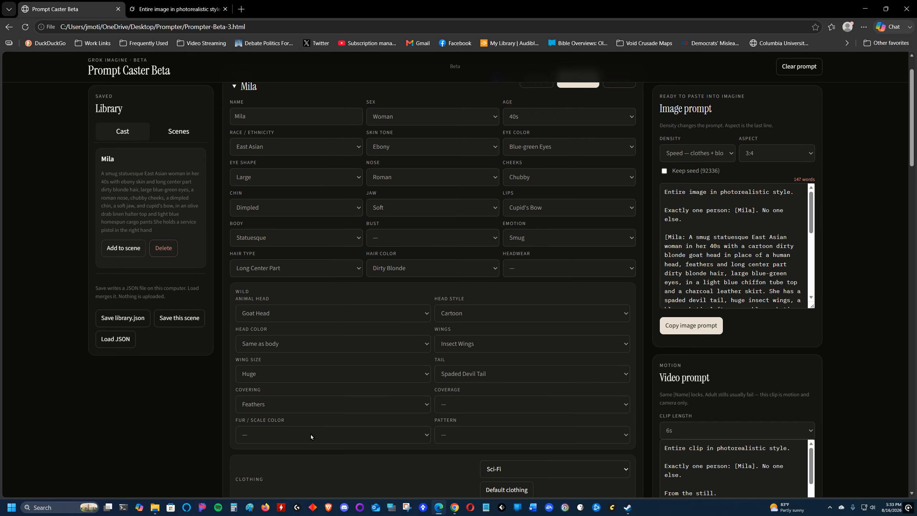
Set the feather coverage to Full Body, with Purple as the color and Spotted as the pattern
left_click(505, 403)
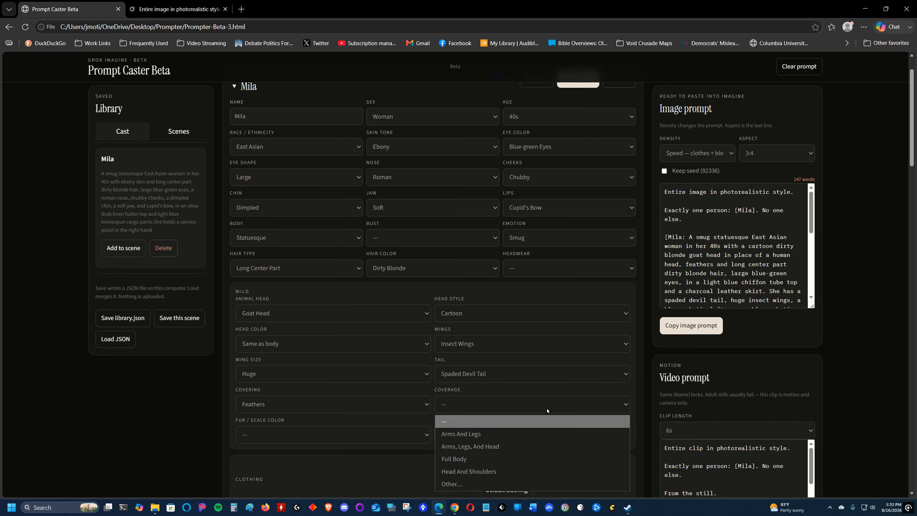
left_click(466, 461)
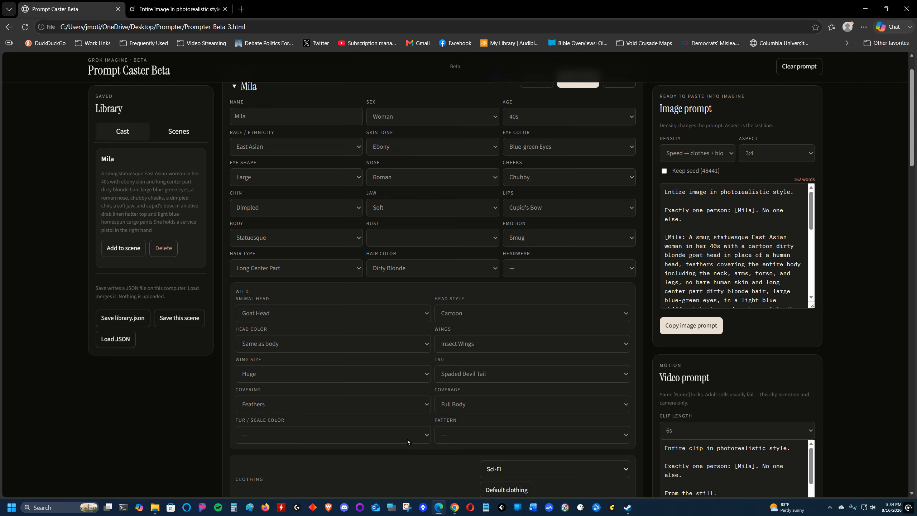
left_click(285, 434)
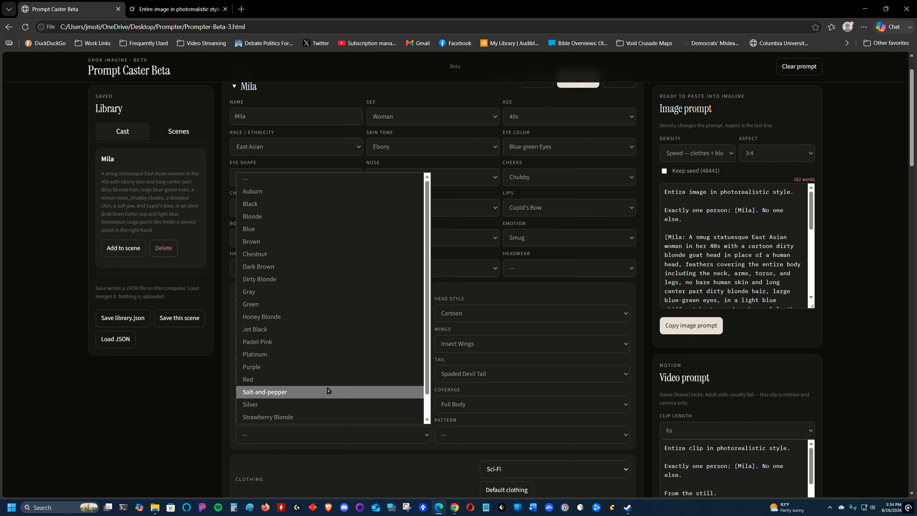
left_click(255, 367)
left_click(518, 438)
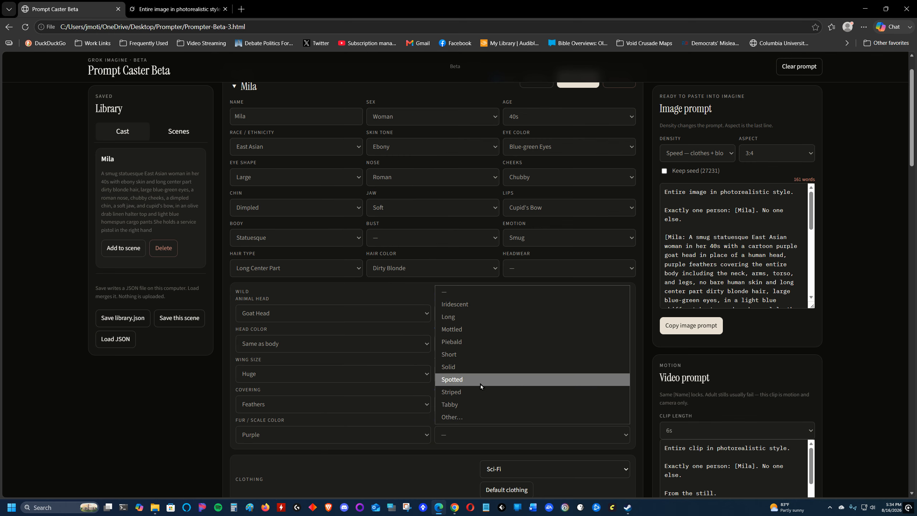
left_click(452, 379)
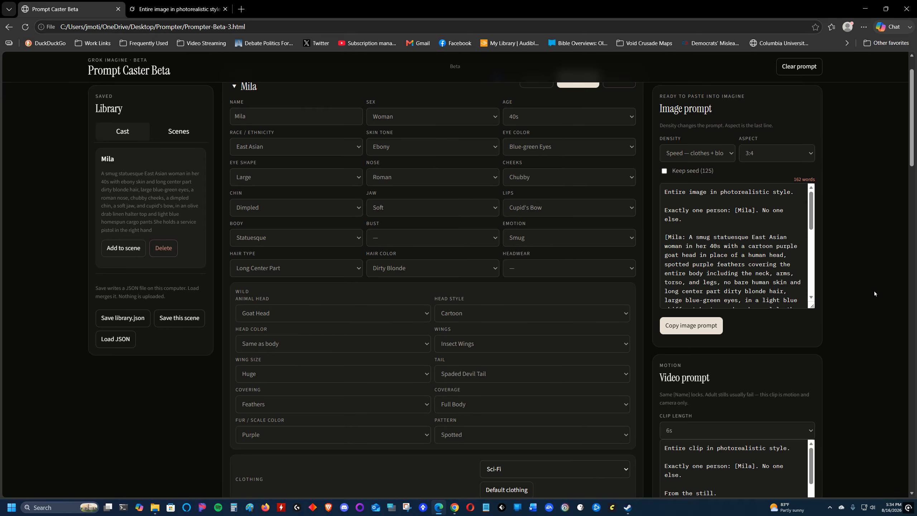
Switch to Grok Imagine, paste the Wild person's image prompt and generate images from it
key("ctrl+Tab")
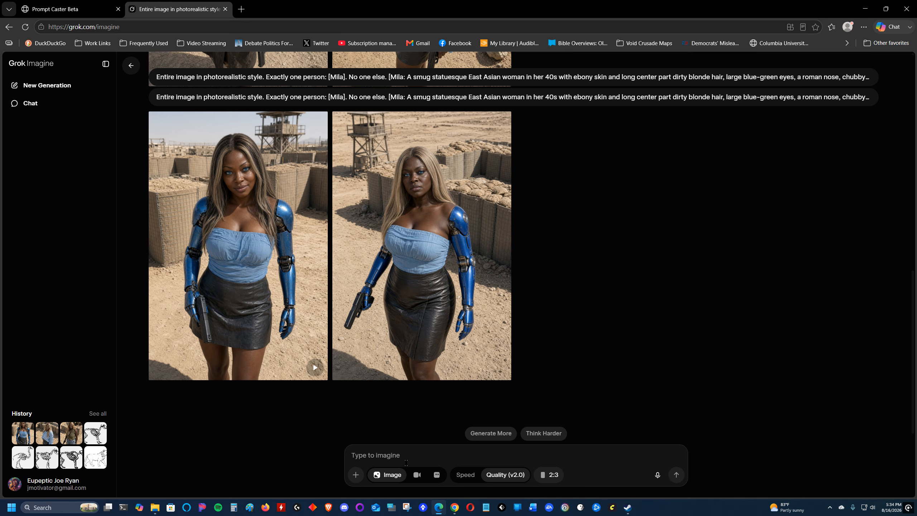
right_click(395, 455)
left_click(420, 314)
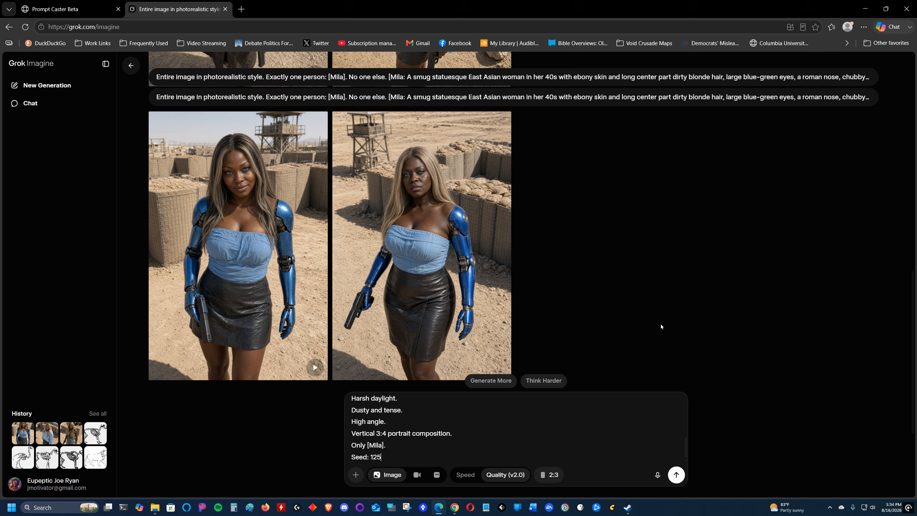
left_click(678, 475)
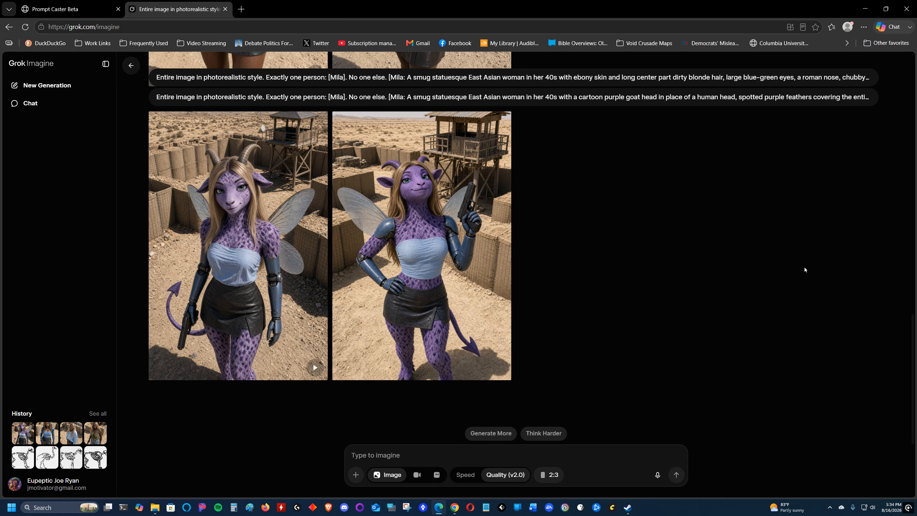
Return to Prompt Caster Beta and replace the Wild person in the scene with the saved cast member, expanding that person's details
left_click(73, 9)
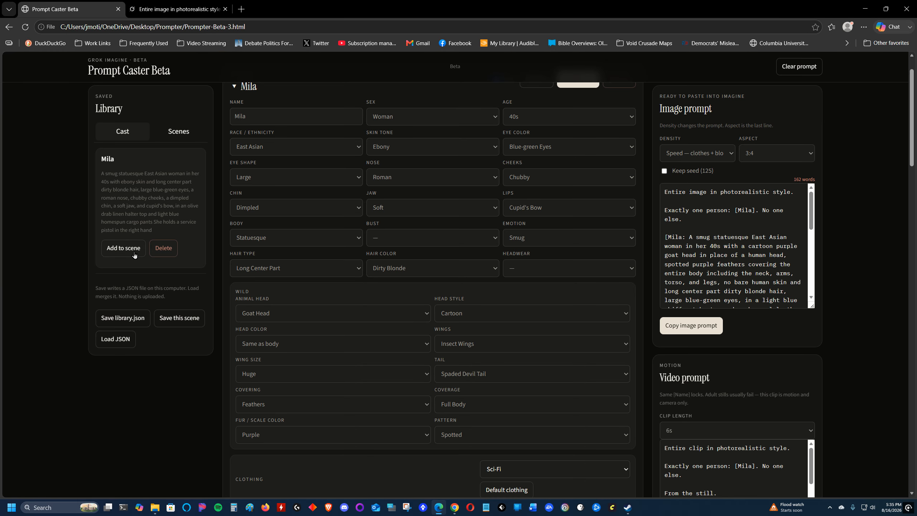
left_click(124, 248)
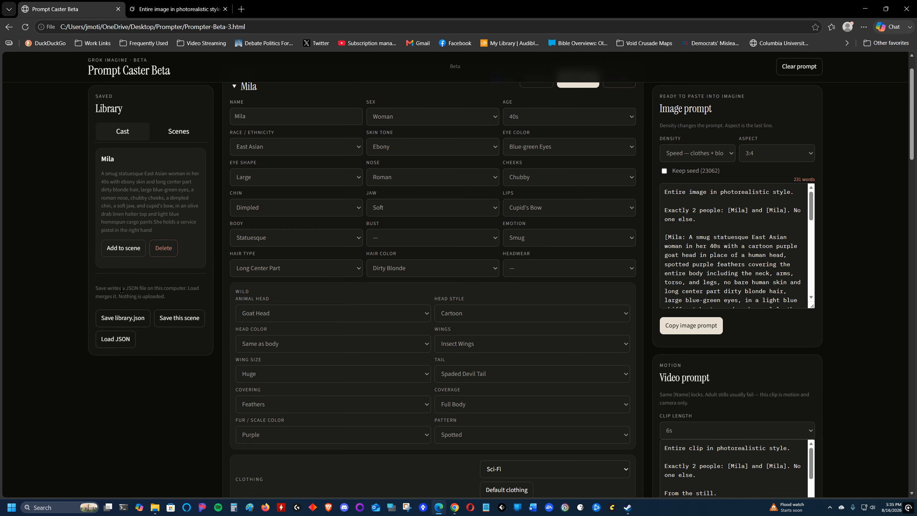
scroll(367, 262, "down", 5)
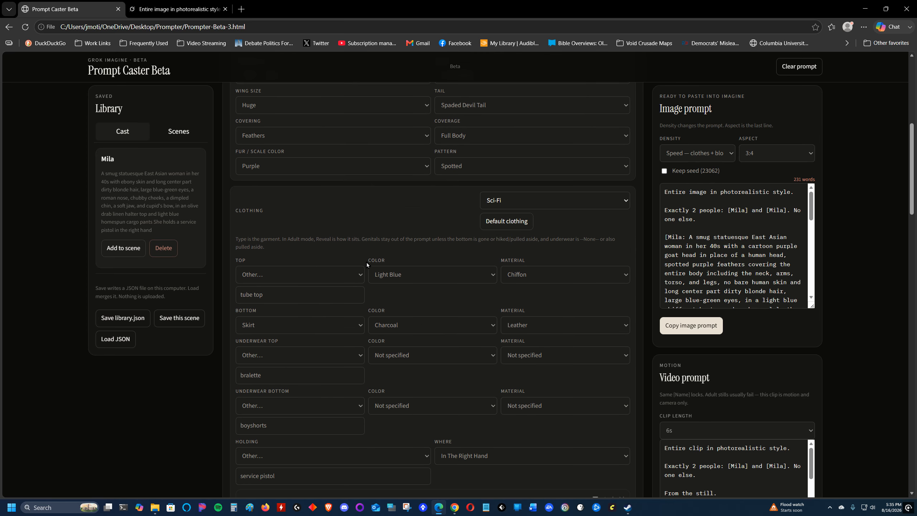
scroll(366, 262, "down", 10)
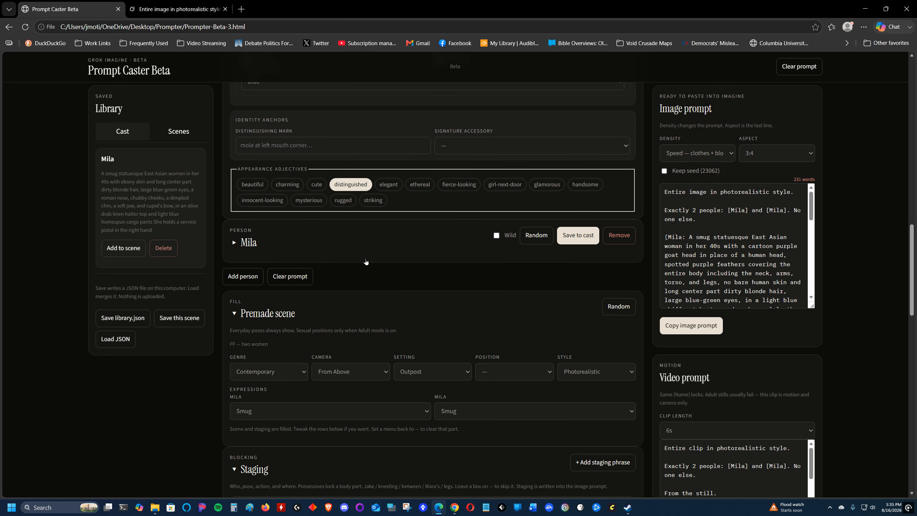
scroll(359, 256, "up", 15)
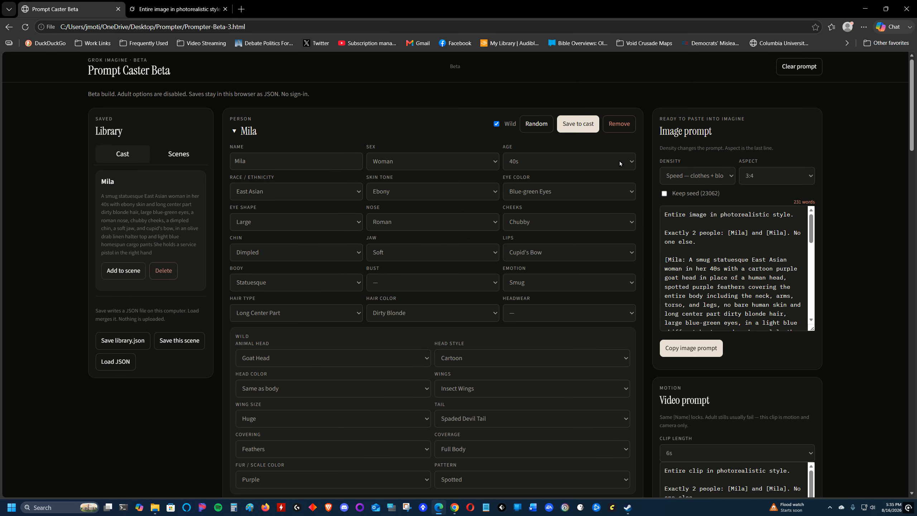
left_click(618, 123)
left_click(233, 132)
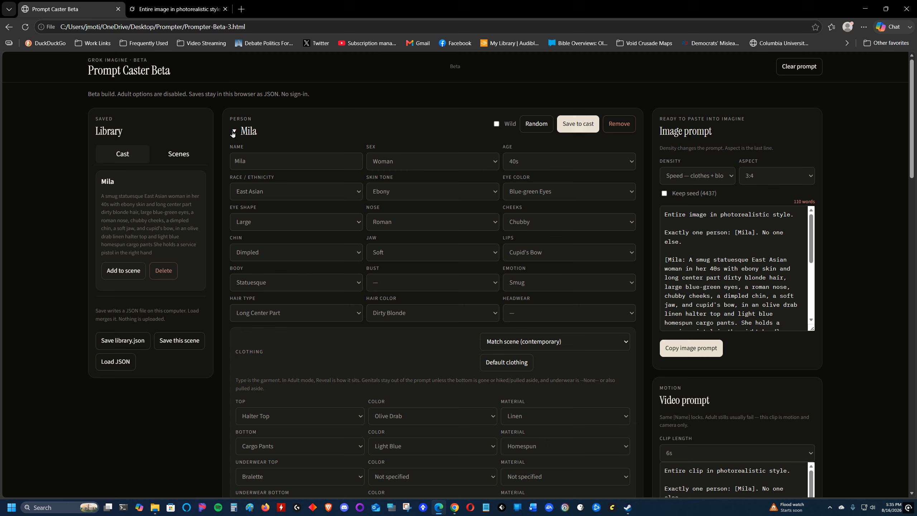
Add a second person to the scene, expand the entry and fill it with random attributes
scroll(592, 200, "down", 6)
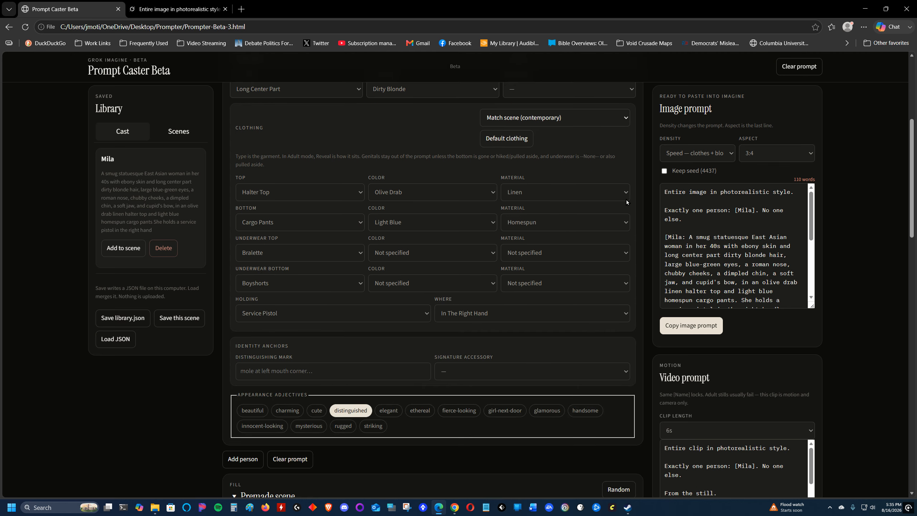
scroll(606, 169, "down", 7)
scroll(464, 231, "up", 13)
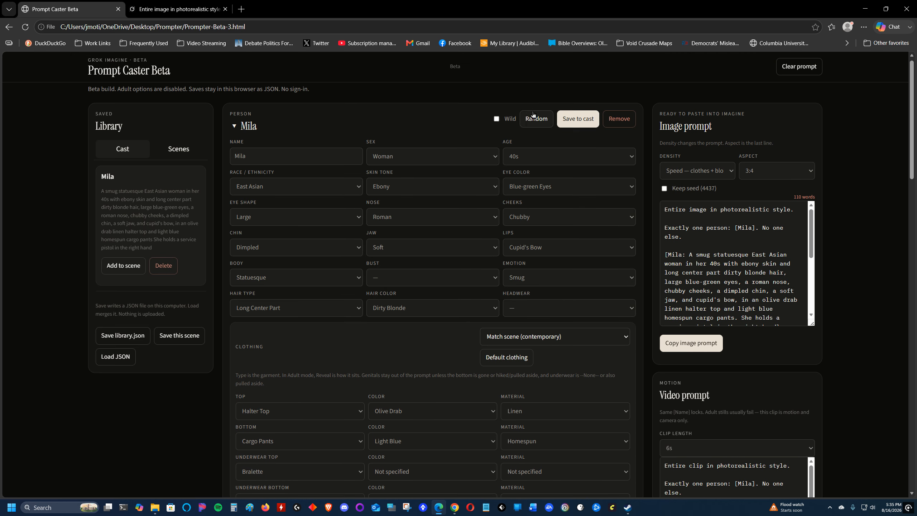
scroll(360, 265, "down", 10)
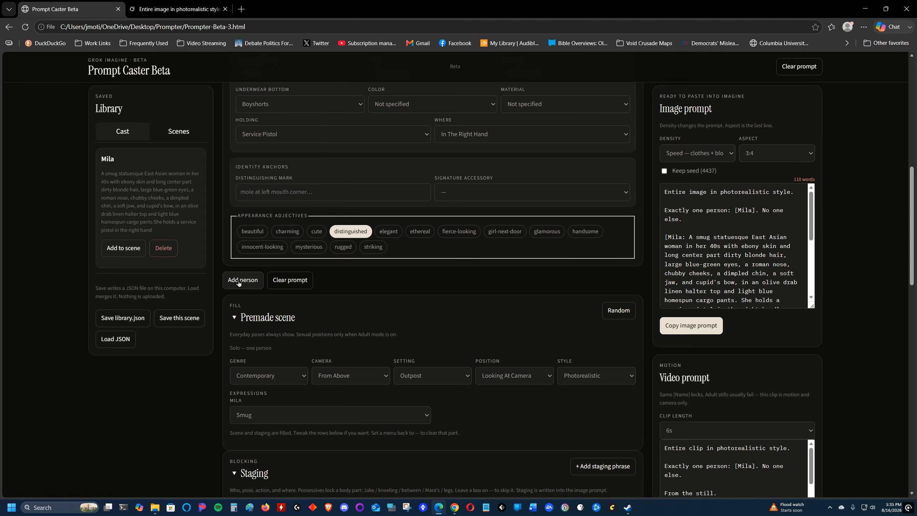
left_click(242, 281)
left_click(351, 302)
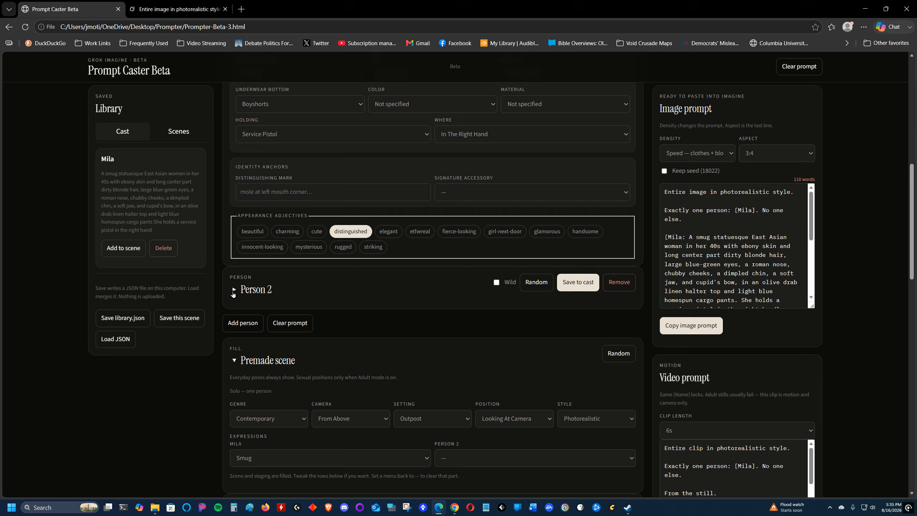
left_click(536, 282)
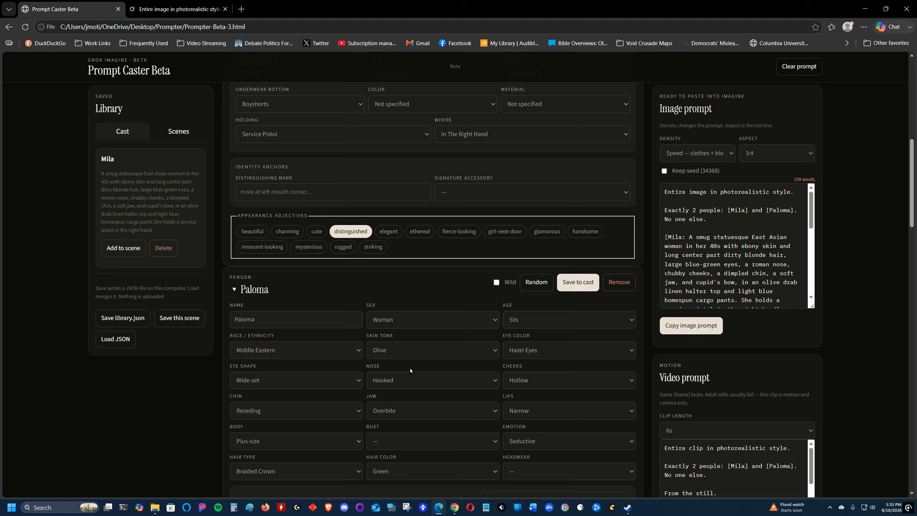
Have the second person hold a Field Radio
scroll(410, 368, "down", 7)
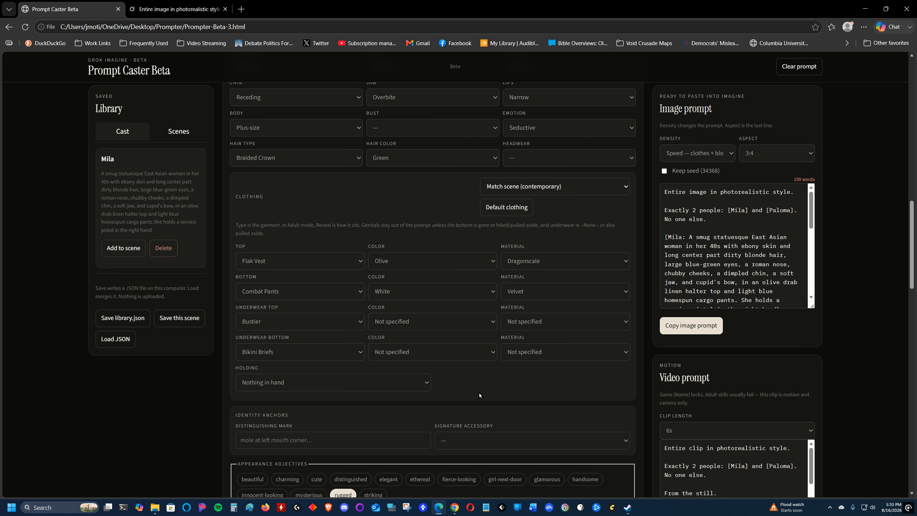
left_click(423, 380)
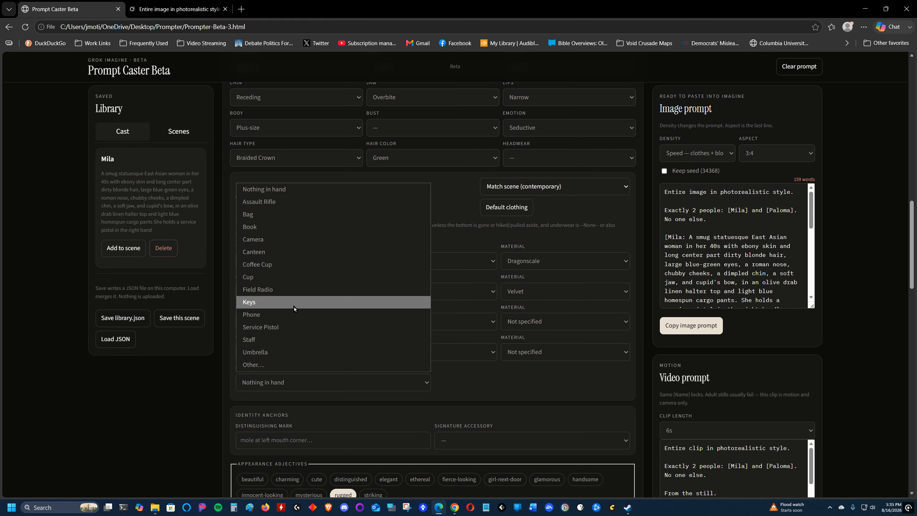
left_click(266, 289)
Add the appearance adjectives girl-next-door and fierce-looking to the second person
scroll(595, 343, "down", 7)
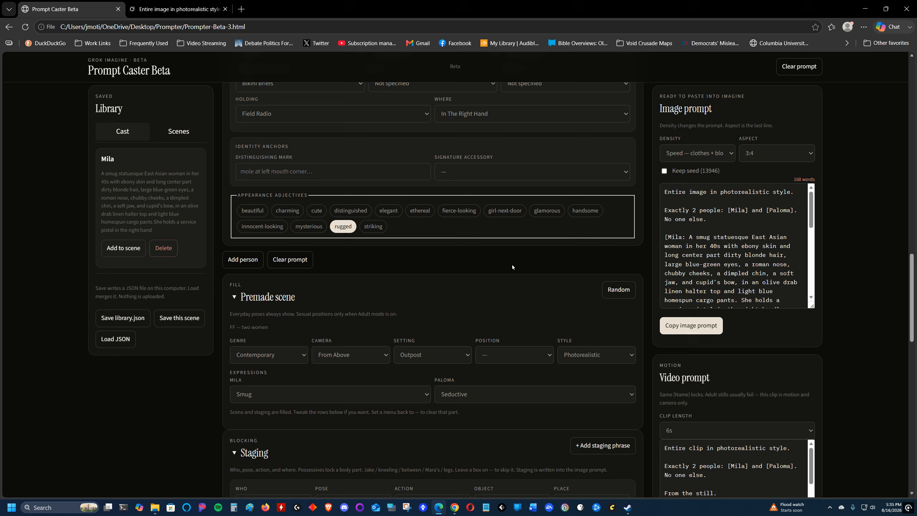
left_click(505, 210)
left_click(508, 212)
left_click(509, 212)
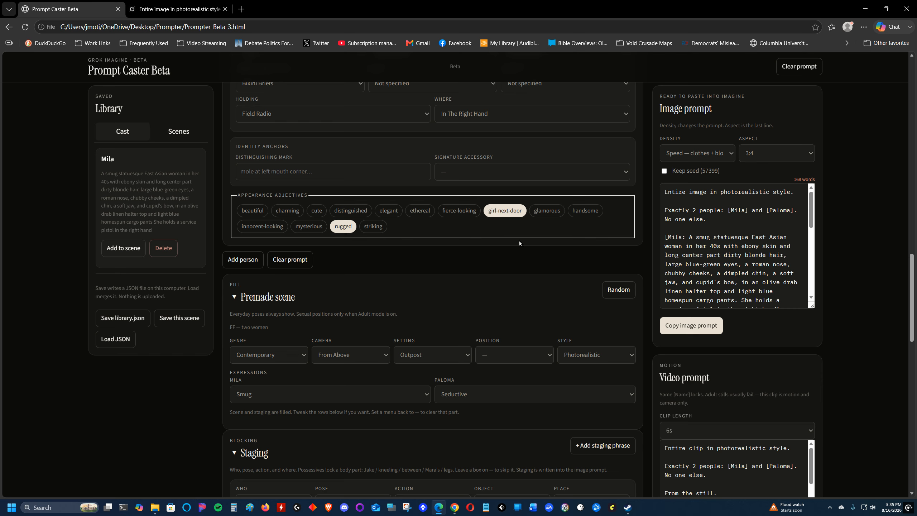
left_click(462, 213)
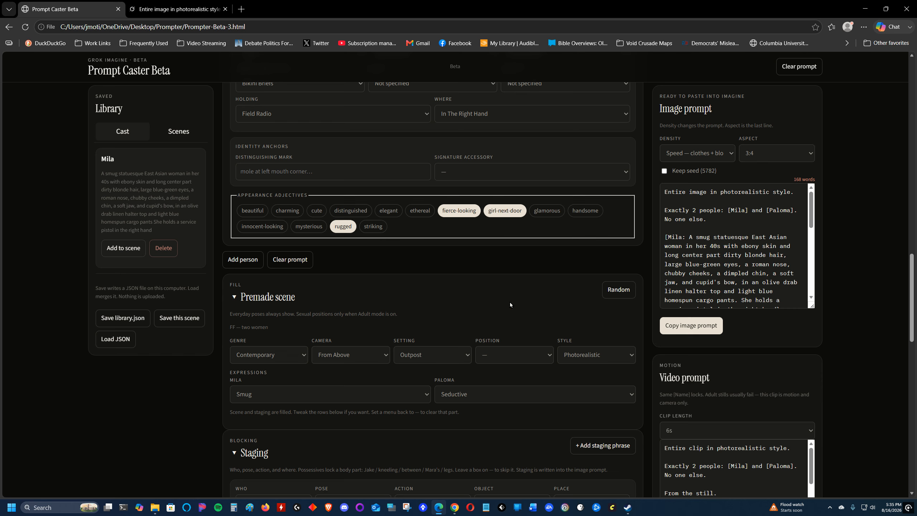
Randomize the premade scene and set its style to Photorealistic
left_click(622, 290)
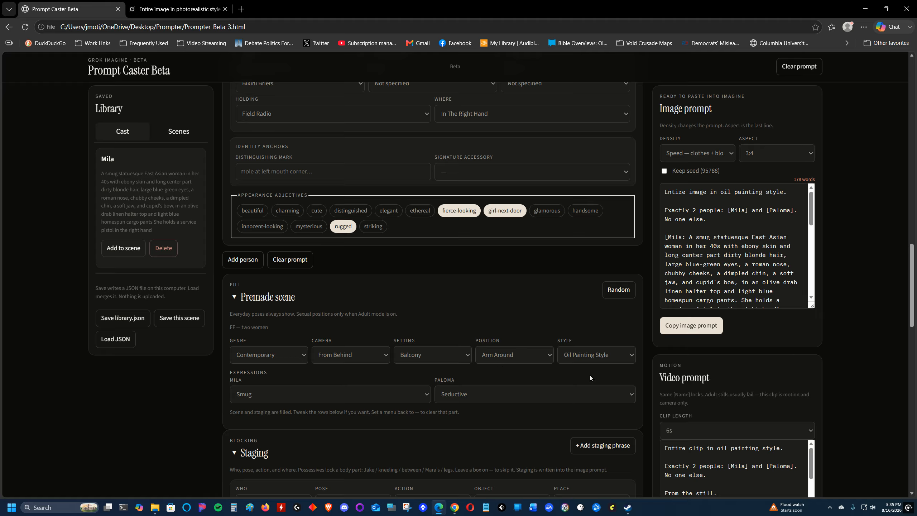
left_click(628, 356)
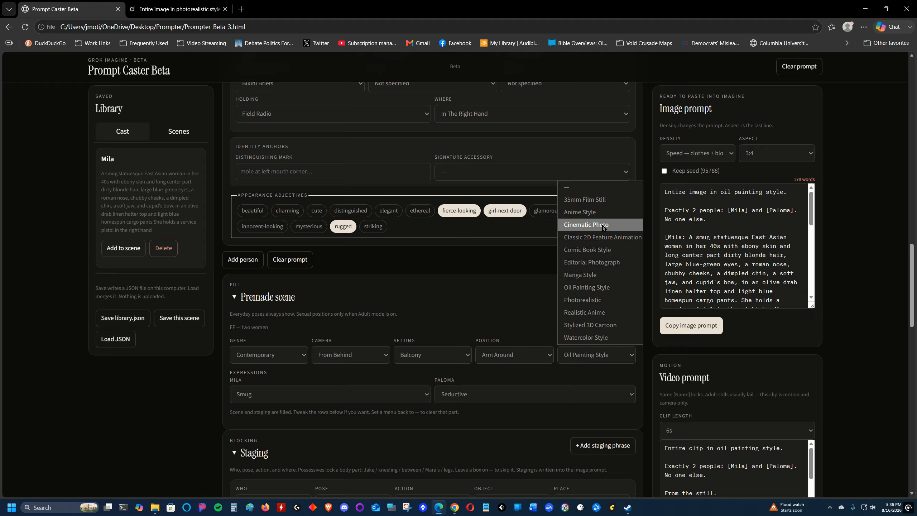
left_click(592, 302)
Copy the two-person image prompt, switch to Grok Imagine and generate images from the pasted text
scroll(526, 383, "down", 5)
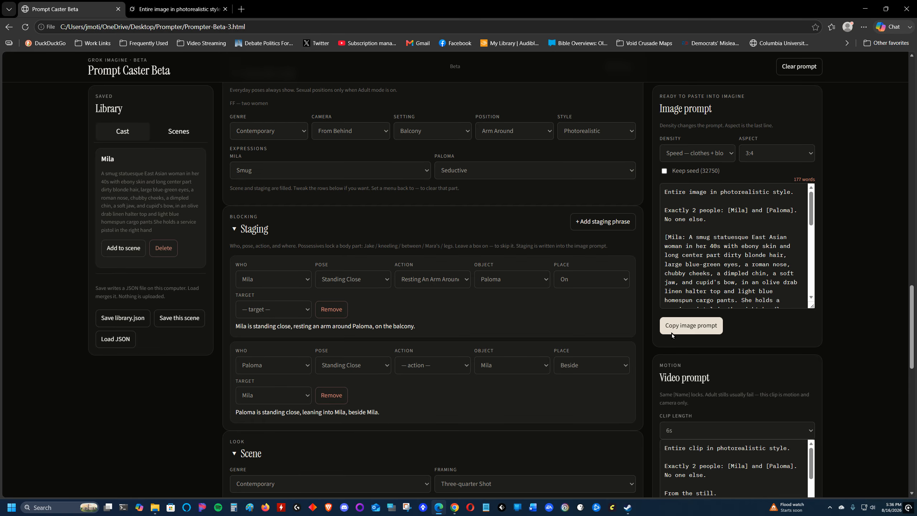
left_click(695, 330)
left_click(177, 9)
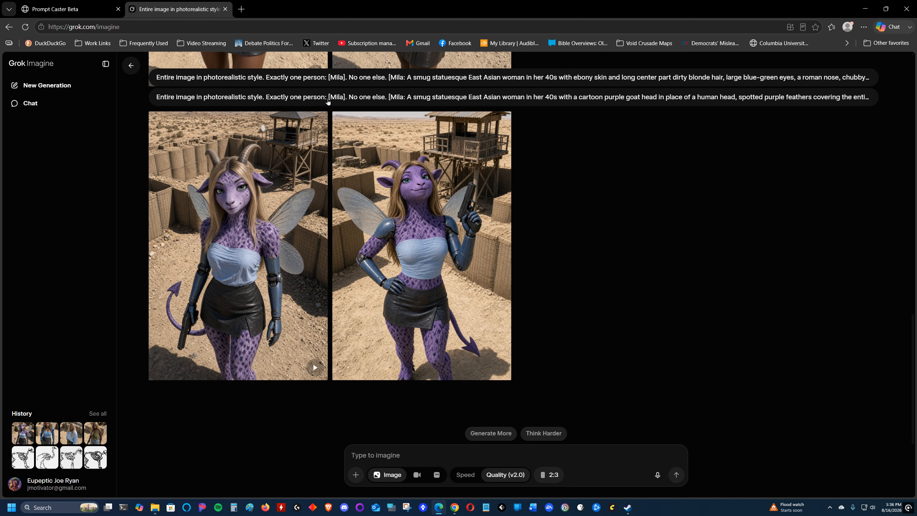
right_click(408, 453)
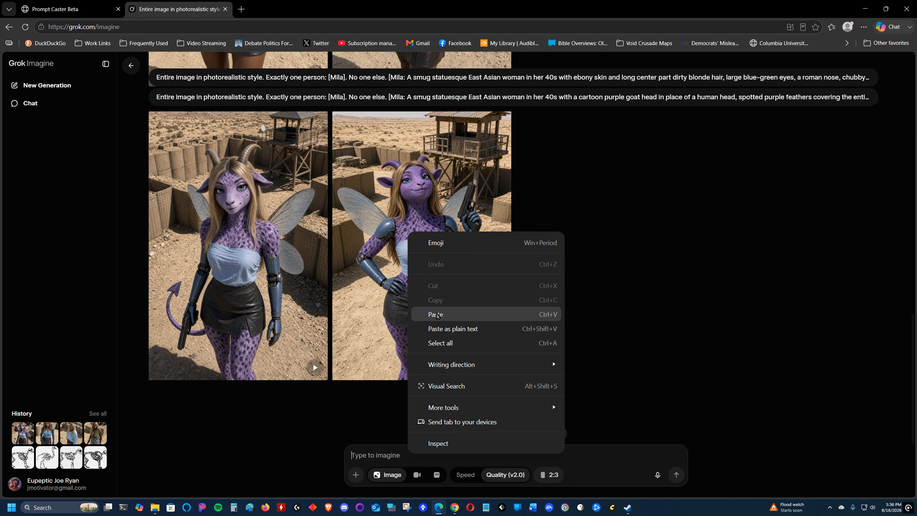
left_click(433, 313)
left_click(675, 474)
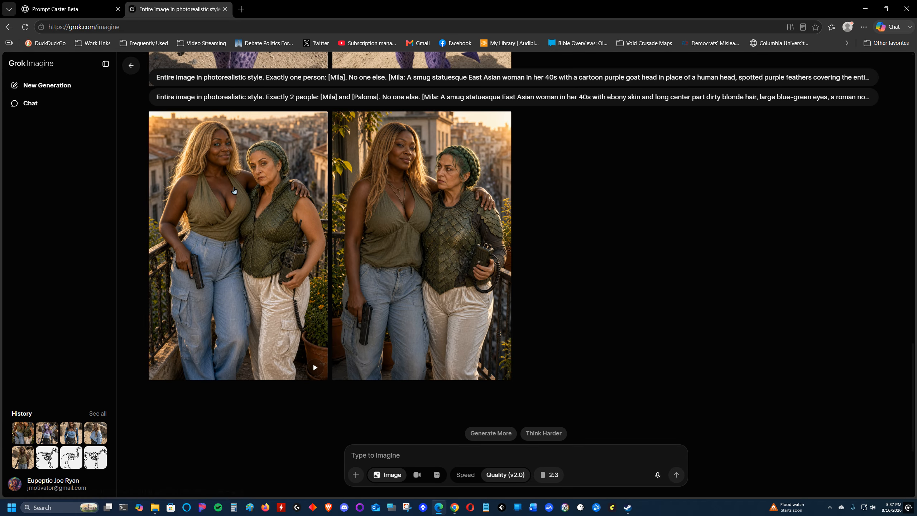
Switch to Prompt Caster Beta and review the second person's clothing genre options and the saved cast member's description
left_click(71, 9)
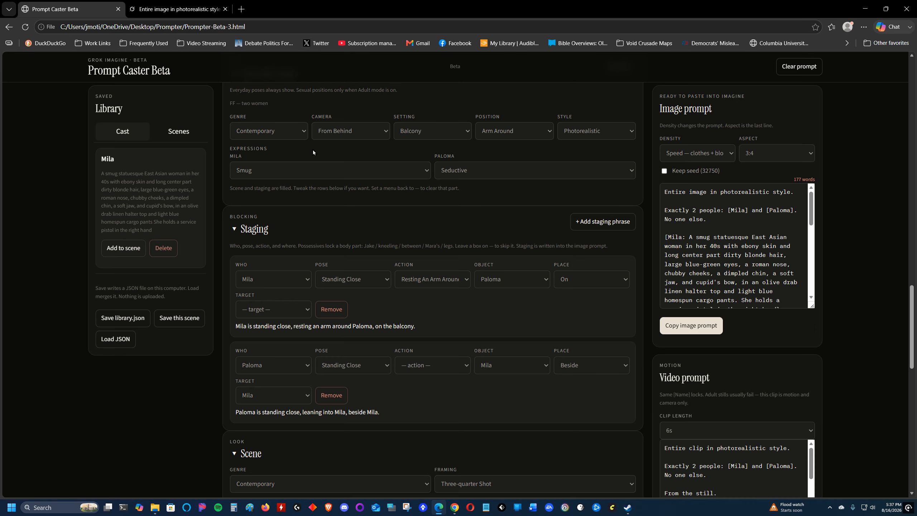
scroll(511, 247, "up", 5)
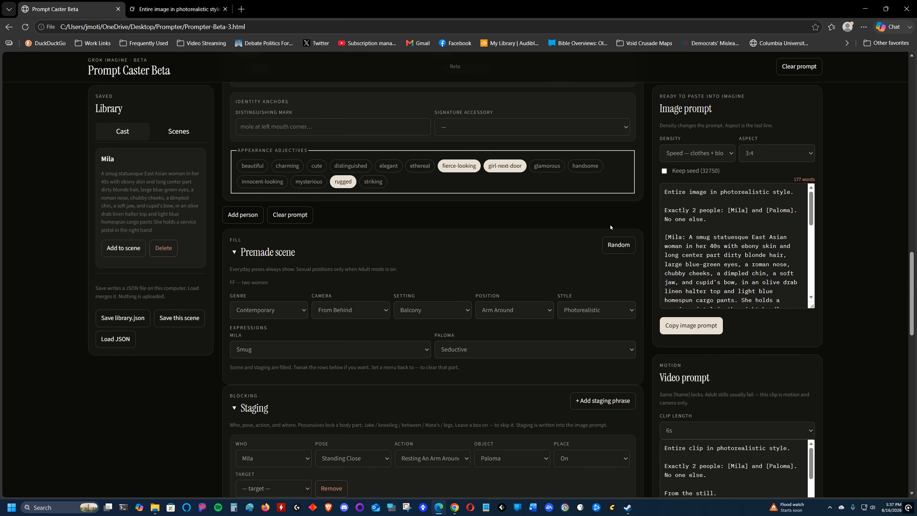
scroll(580, 157, "up", 7)
scroll(601, 136, "up", 1)
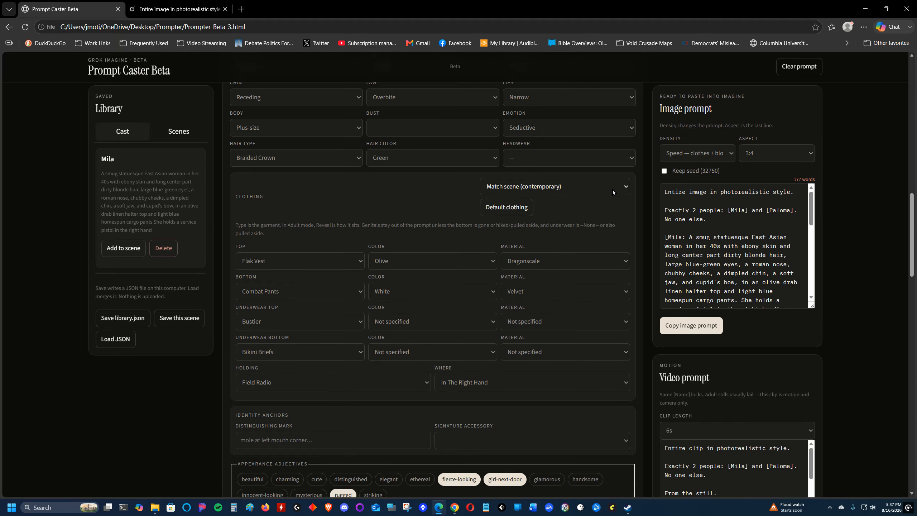
left_click(613, 186)
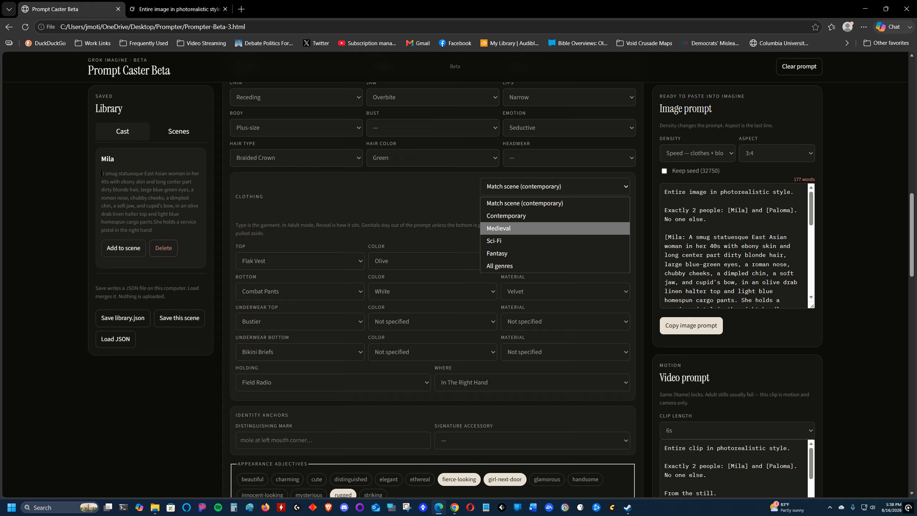
left_click_drag(100, 172, 253, 228)
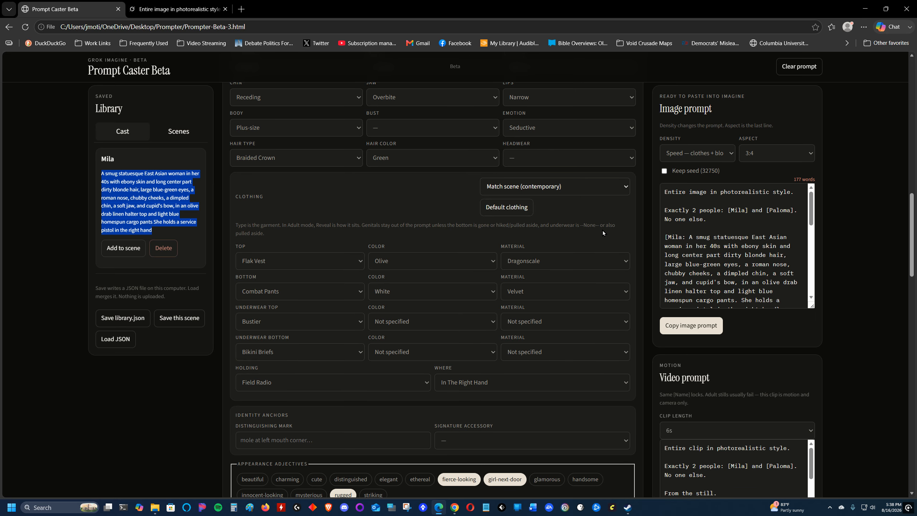
left_click(417, 211)
Set the premade scene's style to Classic 2D Feature Animation
scroll(629, 226, "down", 5)
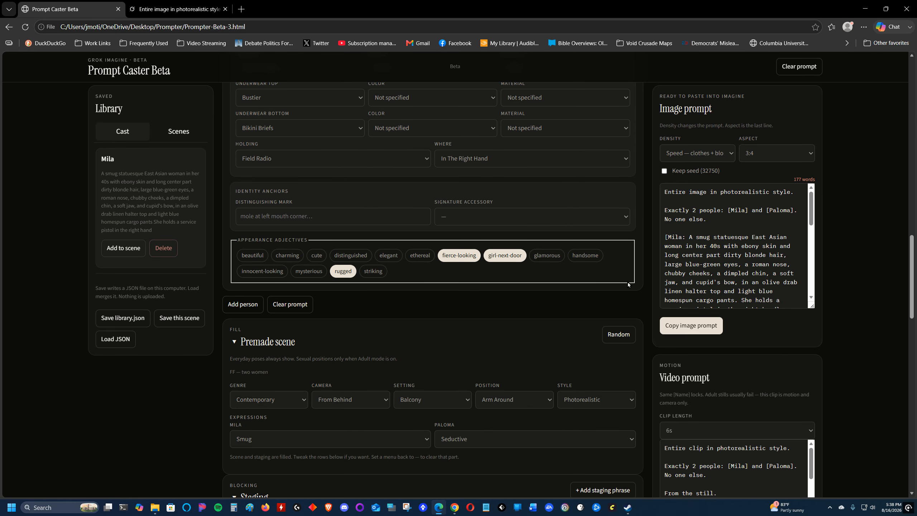
scroll(628, 284, "down", 5)
left_click(629, 177)
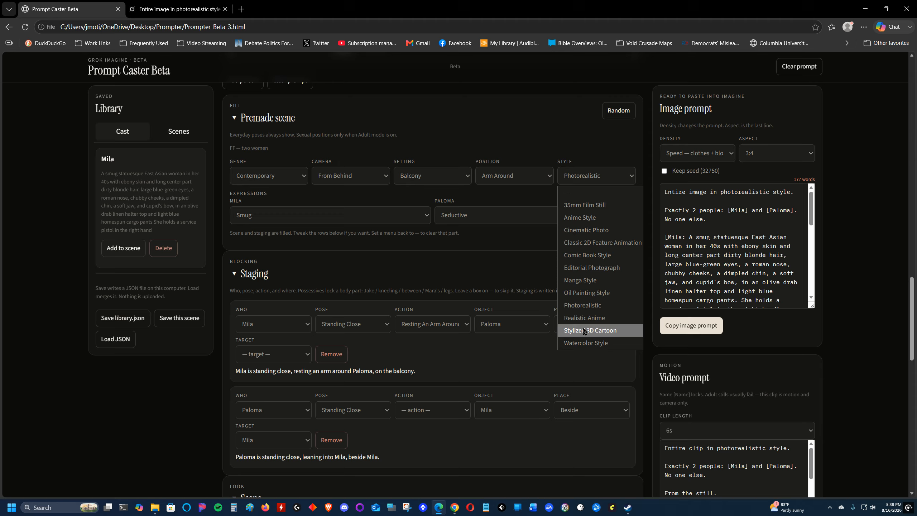
left_click(598, 244)
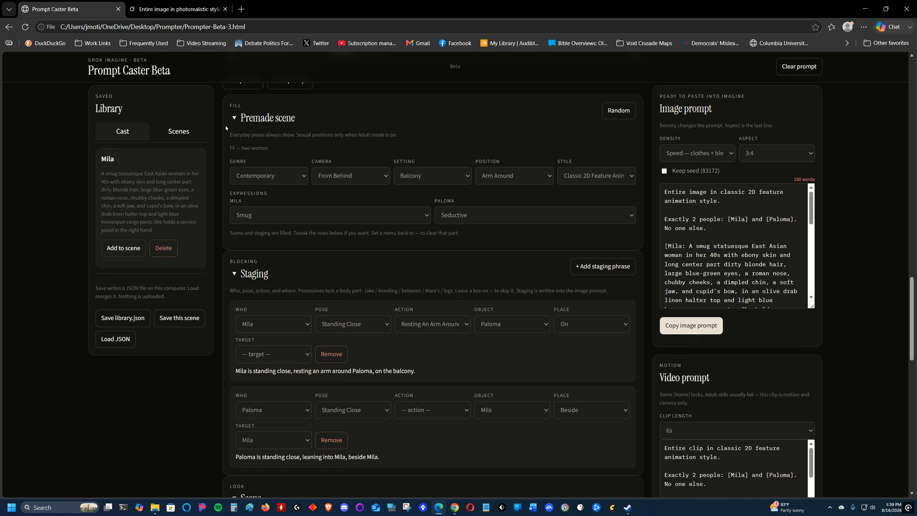
Copy the classic 2D feature animation image prompt, switch to Grok Imagine and generate images from the pasted text
left_click(688, 325)
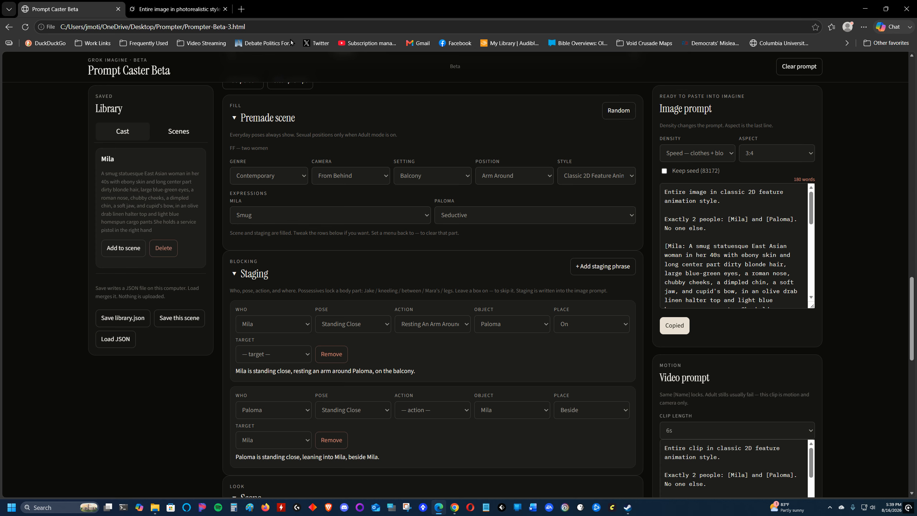
left_click(169, 7)
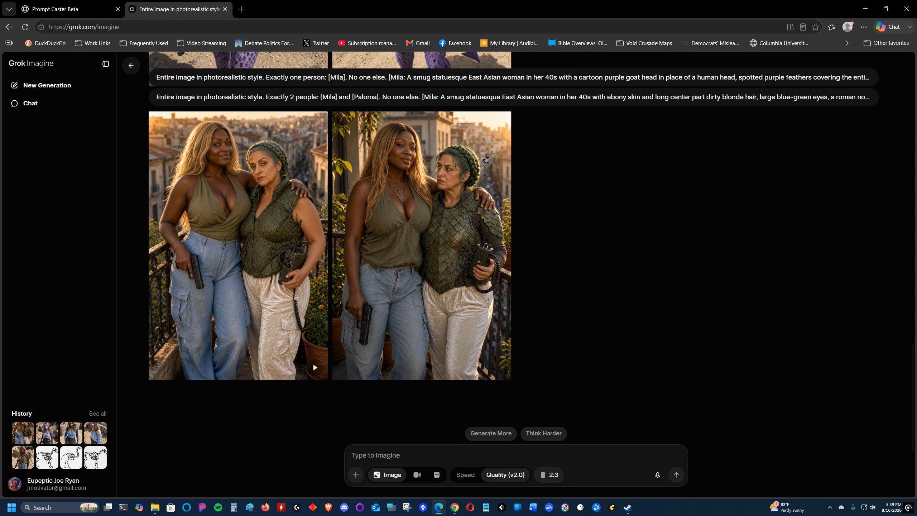
right_click(369, 452)
left_click(404, 310)
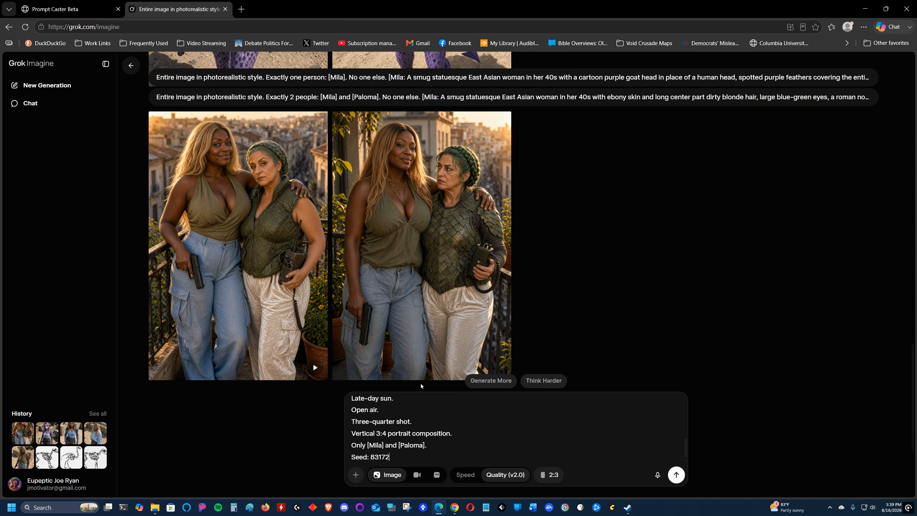
left_click(676, 475)
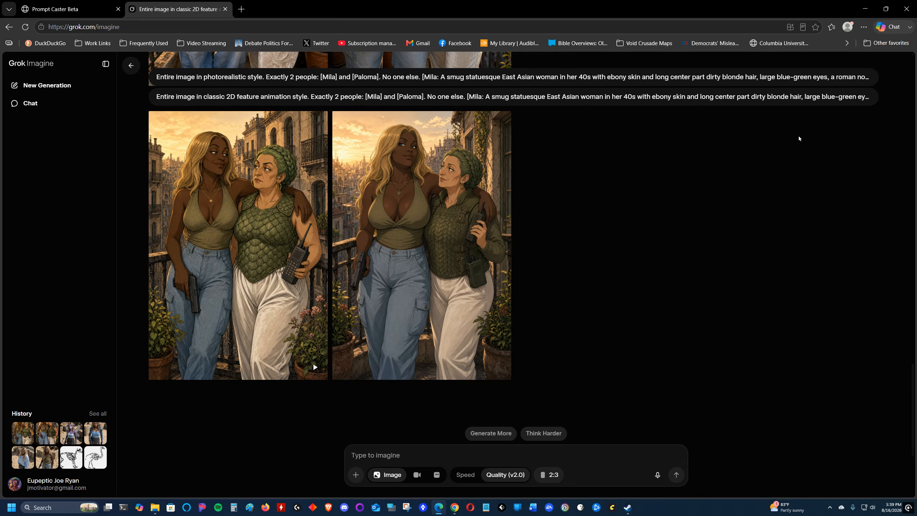
Switch to Prompt Caster Beta and set the premade scene's style to Stylized 3D Cartoon
left_click(57, 9)
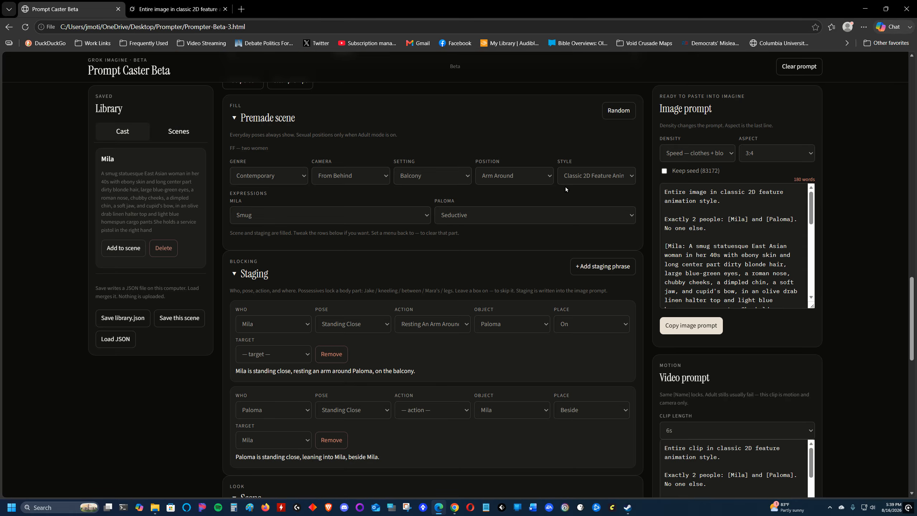
left_click(629, 176)
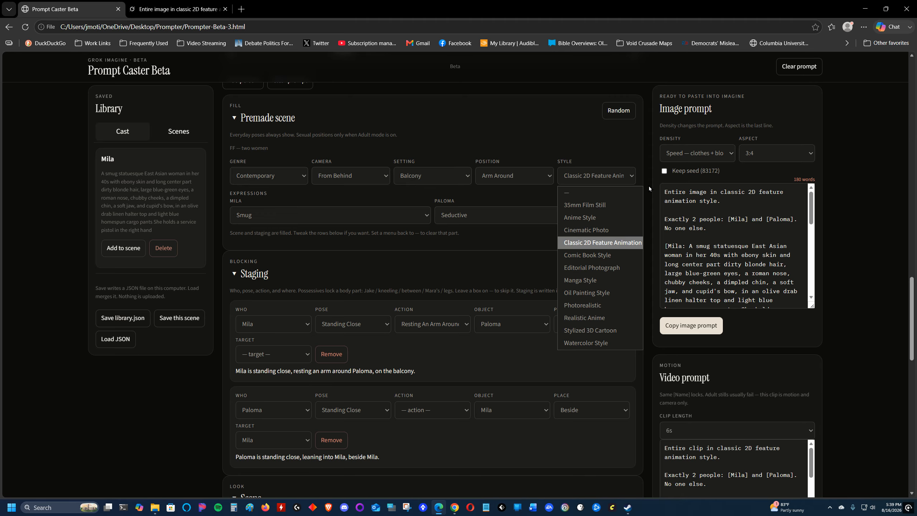
left_click(606, 331)
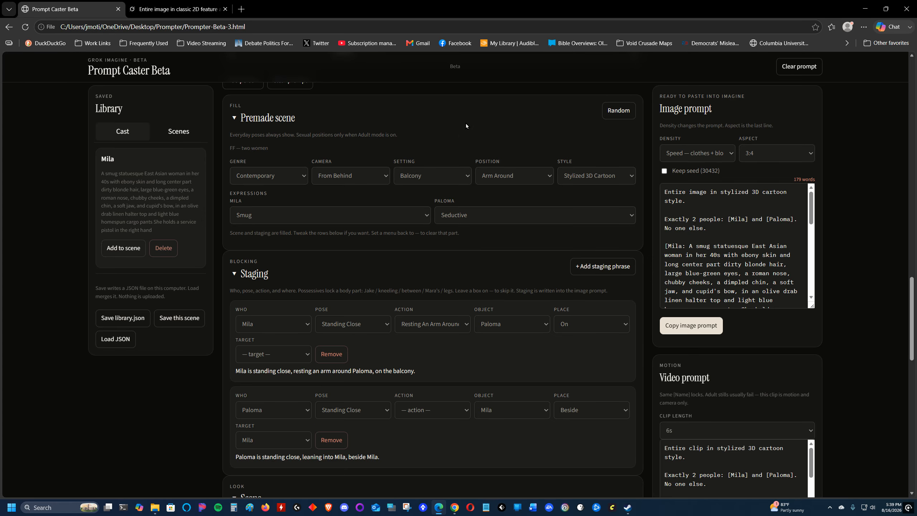
Generate images in Grok Imagine from the copied stylized 3D cartoon prompt, and return to Prompt Caster Beta
left_click(698, 327)
left_click(177, 9)
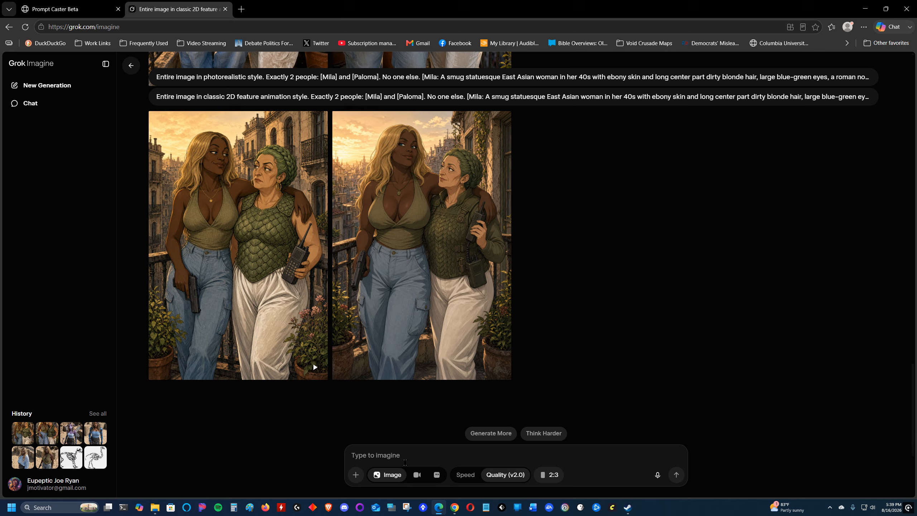
right_click(386, 446)
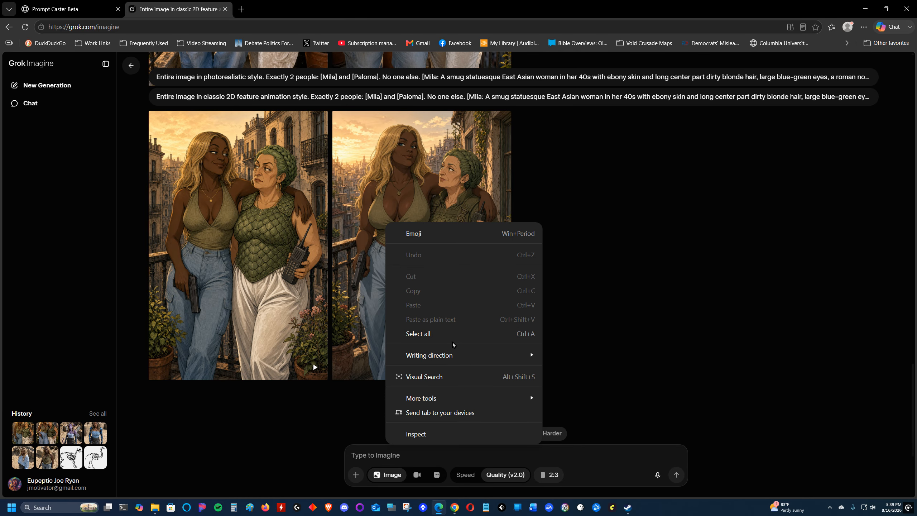
left_click(379, 451)
right_click(377, 455)
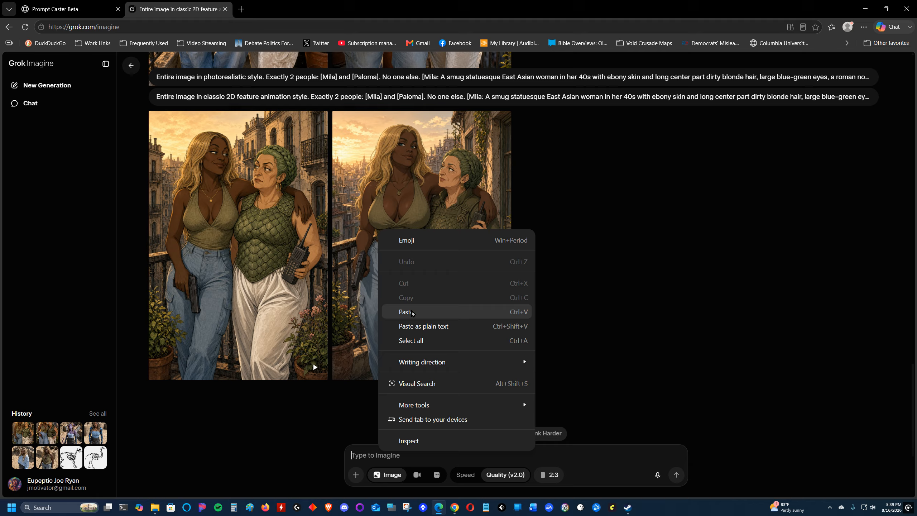
left_click(414, 310)
left_click(676, 475)
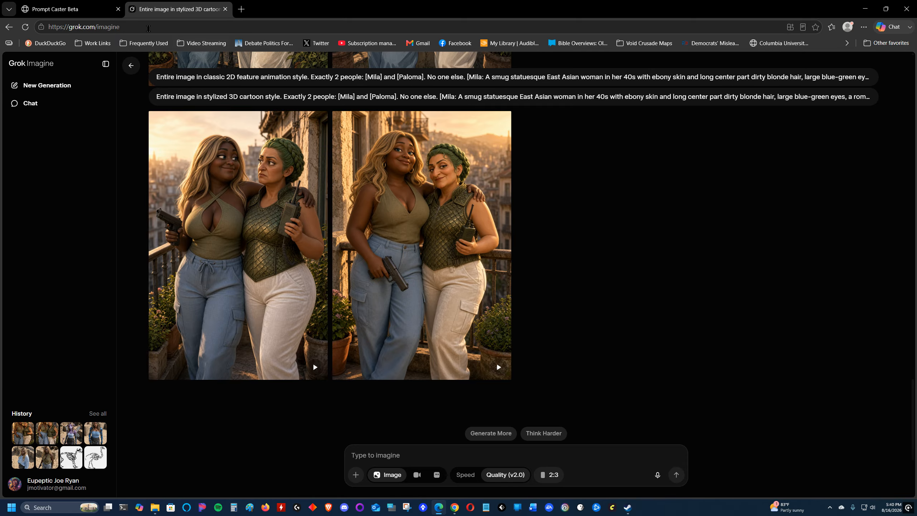
key("ctrl+Tab")
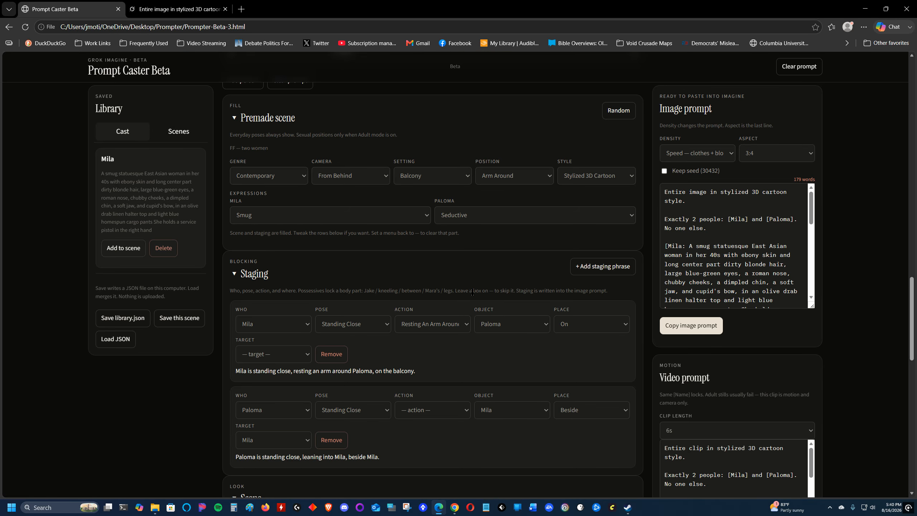